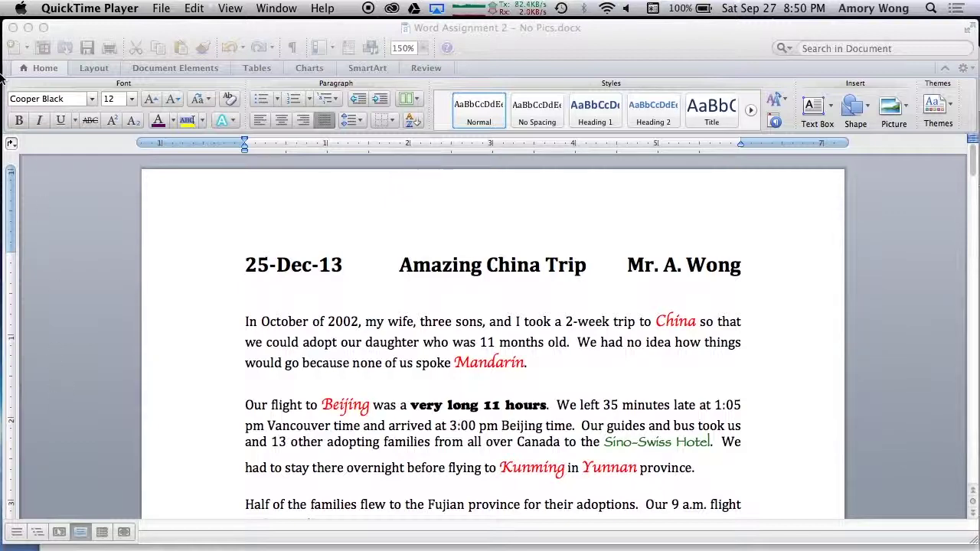
Activate the Amazing China Trip essay window in Word, then switch over to Finder.
{"action": "left_click", "coordinate": [4, 538]}
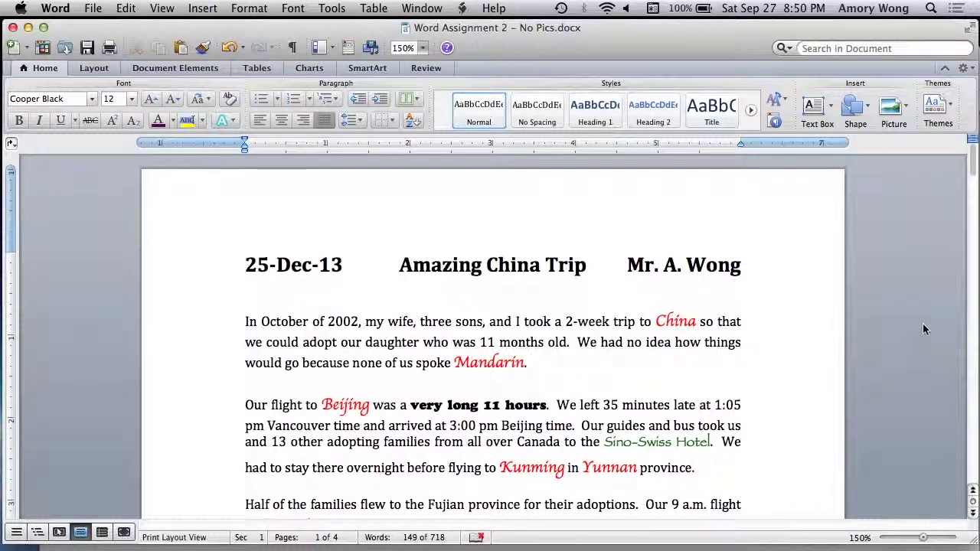
{"action": "key", "text": "super+Tab"}
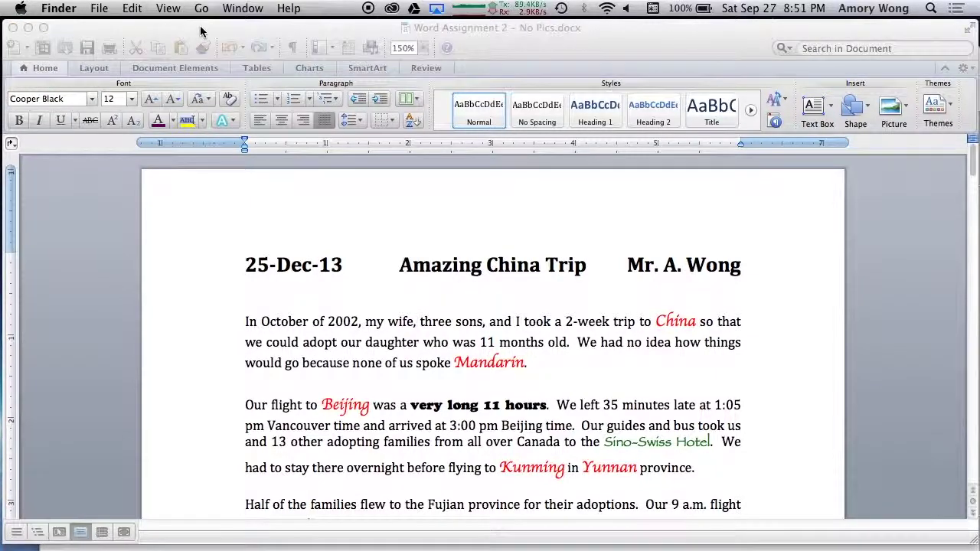
Launch TextEdit from Finder's Applications folder.
{"action": "left_click", "coordinate": [201, 8]}
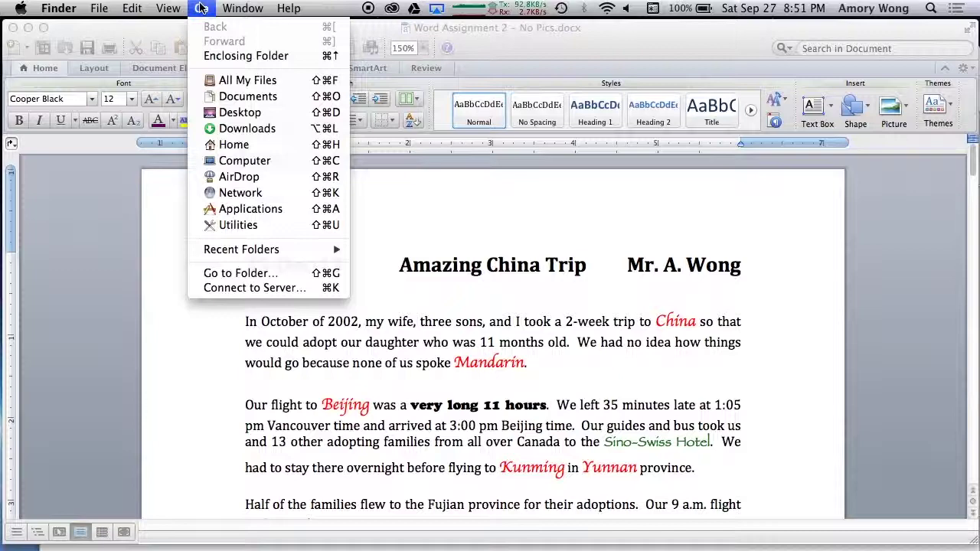
{"action": "left_click", "coordinate": [251, 208]}
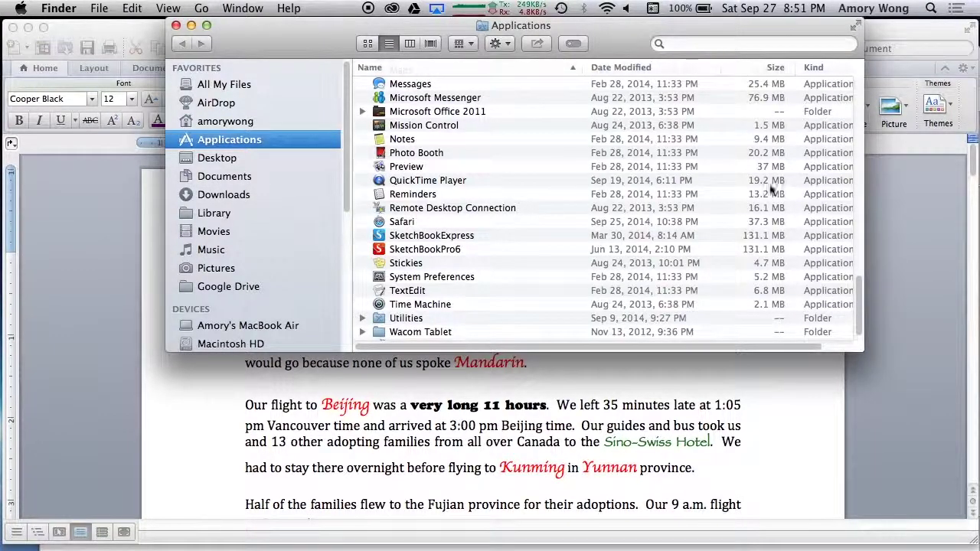
{"action": "left_click_drag", "start_coordinate": [857, 285], "coordinate": [860, 336]}
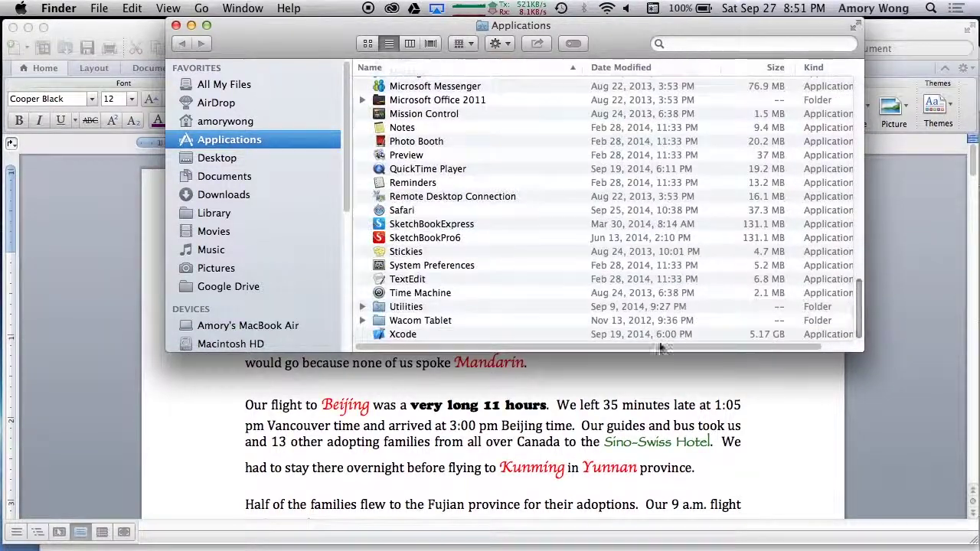
{"action": "left_click", "coordinate": [382, 278]}
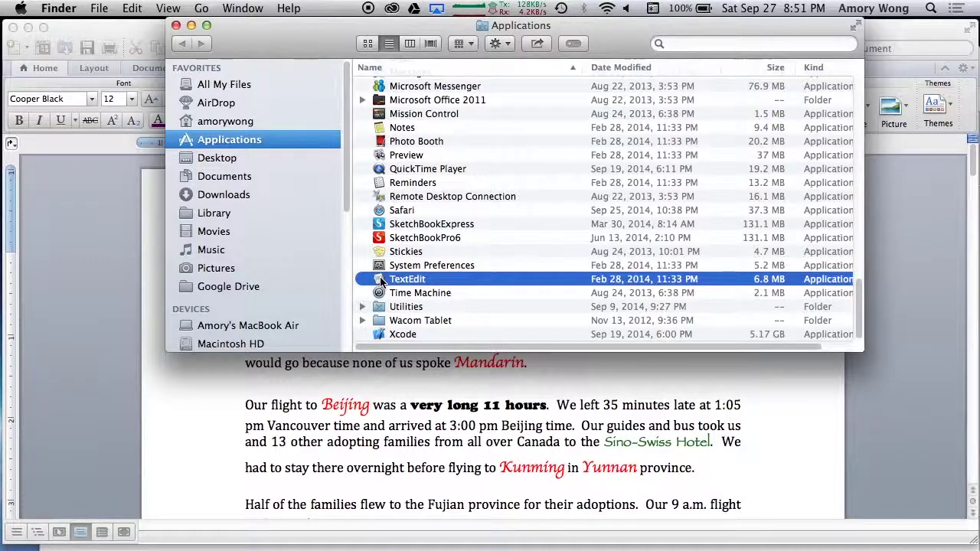
{"action": "double_click", "coordinate": [382, 280]}
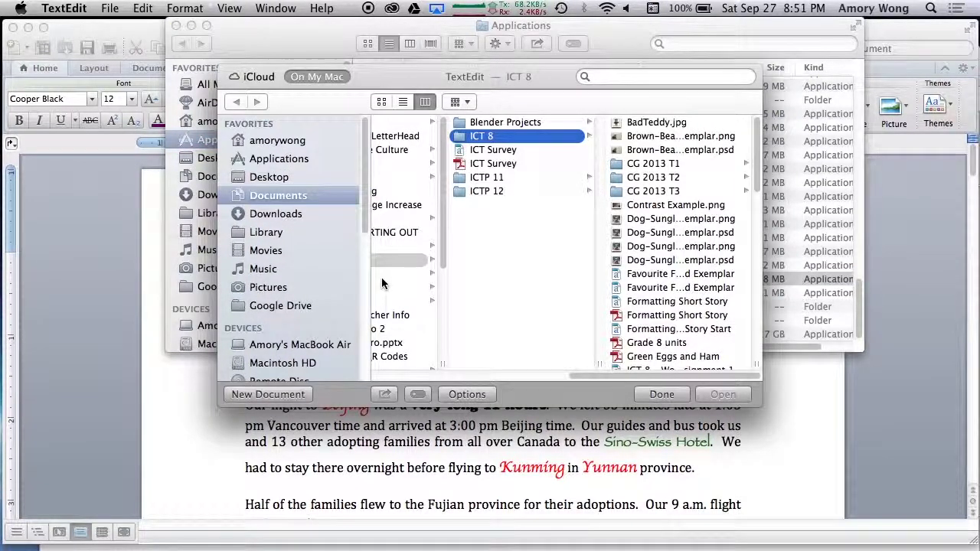
Create a blank TextEdit document and save it as 'Journal Links 2' in ICT 8.
{"action": "left_click", "coordinate": [268, 394]}
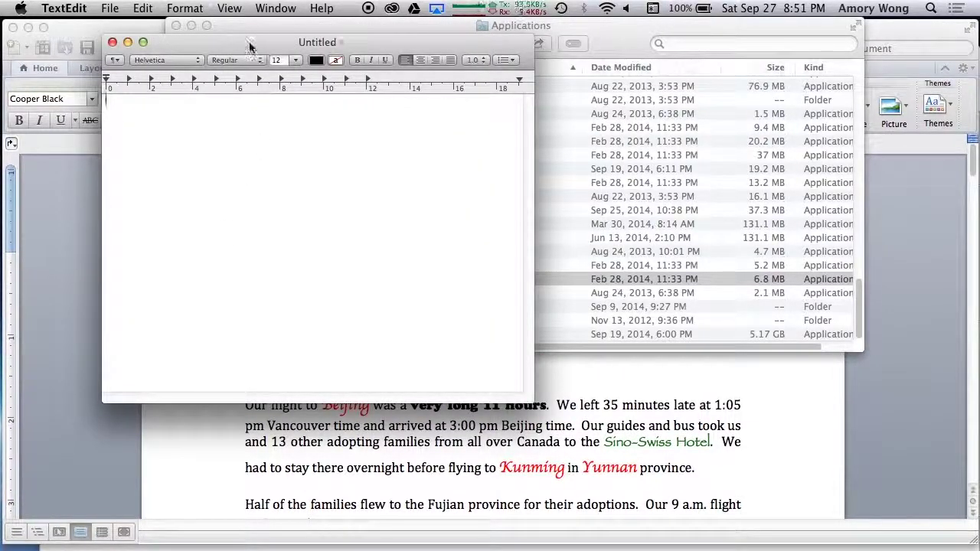
{"action": "left_click", "coordinate": [110, 8]}
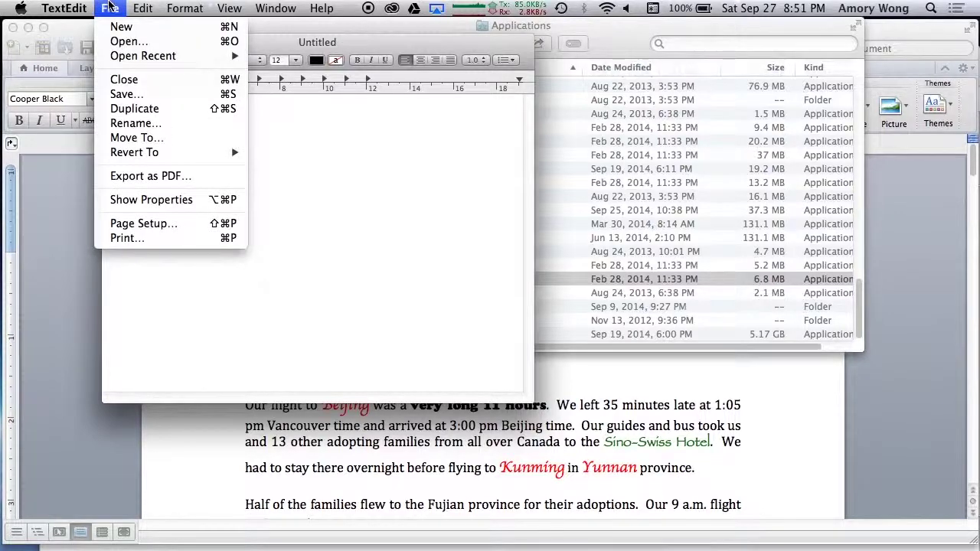
{"action": "left_click", "coordinate": [142, 96]}
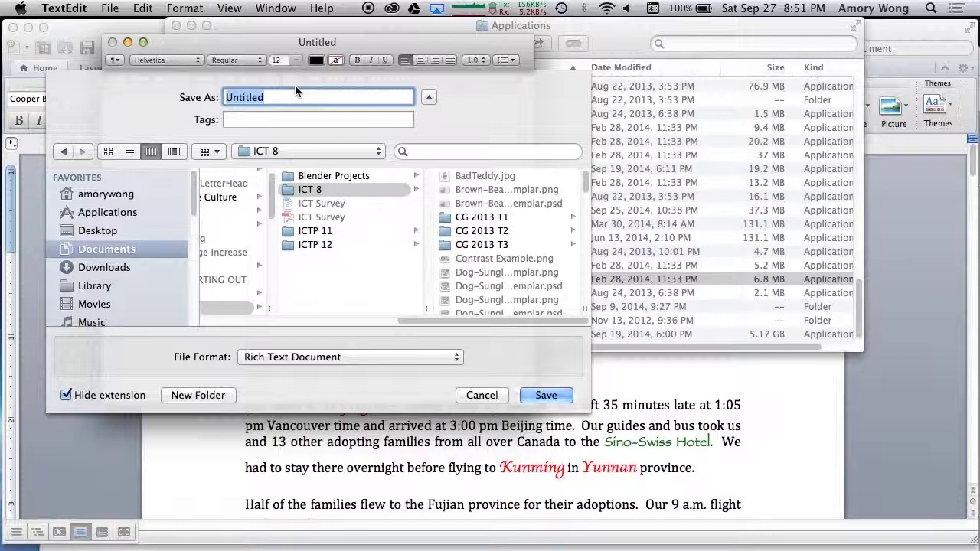
{"action": "type", "text": "Journal"}
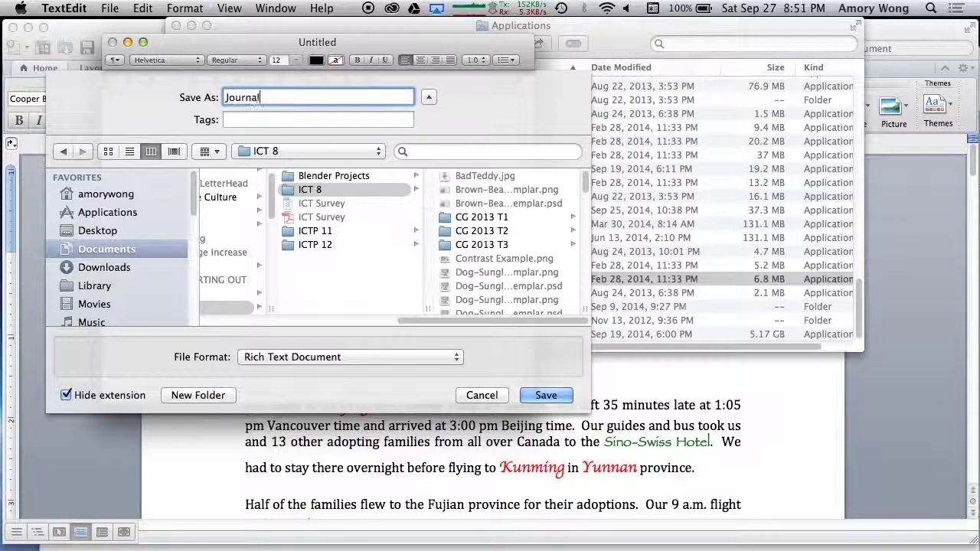
{"action": "type", "text": " Links 2"}
{"action": "left_click", "coordinate": [548, 395]}
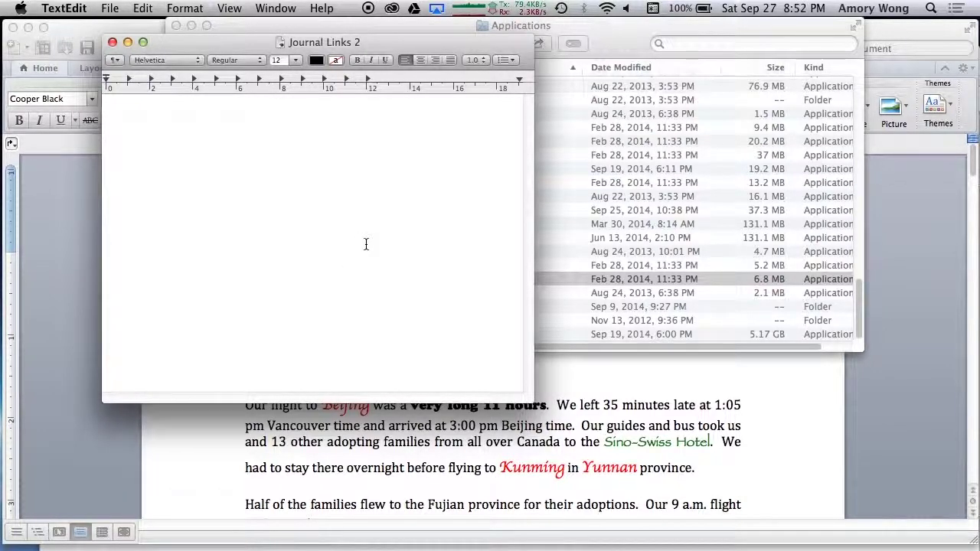
{"action": "key", "text": "super+Tab"}
{"action": "key", "text": "super+Tab"}
{"action": "key", "text": "super+Tab"}
{"action": "key", "text": "super+Tab"}
{"action": "key", "text": "super+Tab"}
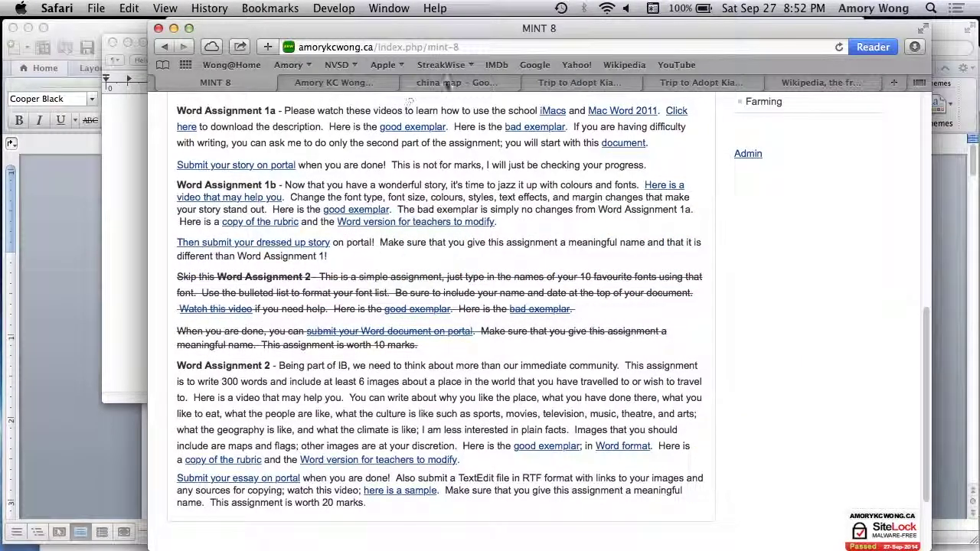
Copy the image address of the eurodialogue map from the 'china map' Google Images results.
{"action": "left_click", "coordinate": [448, 82]}
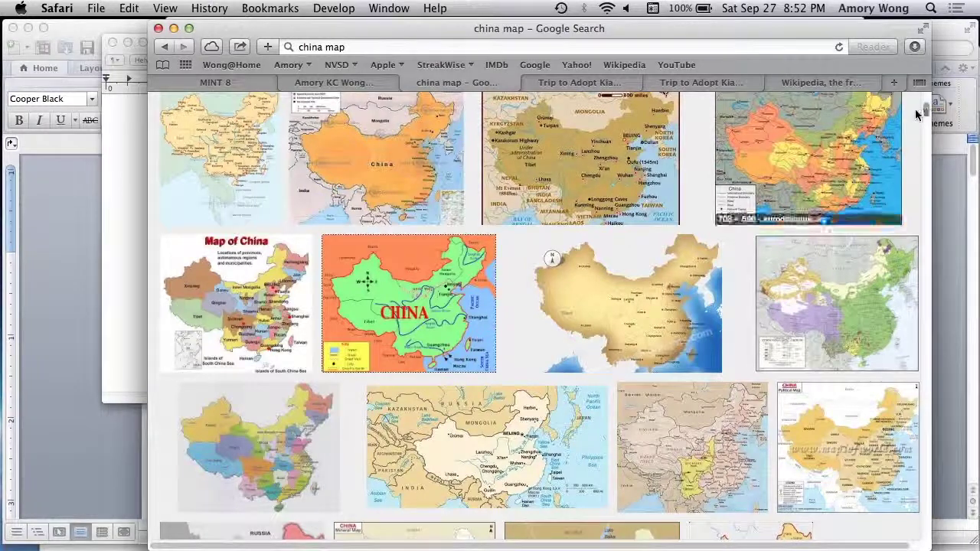
{"action": "scroll", "coordinate": [929, 102], "scroll_direction": "up", "scroll_amount": 5}
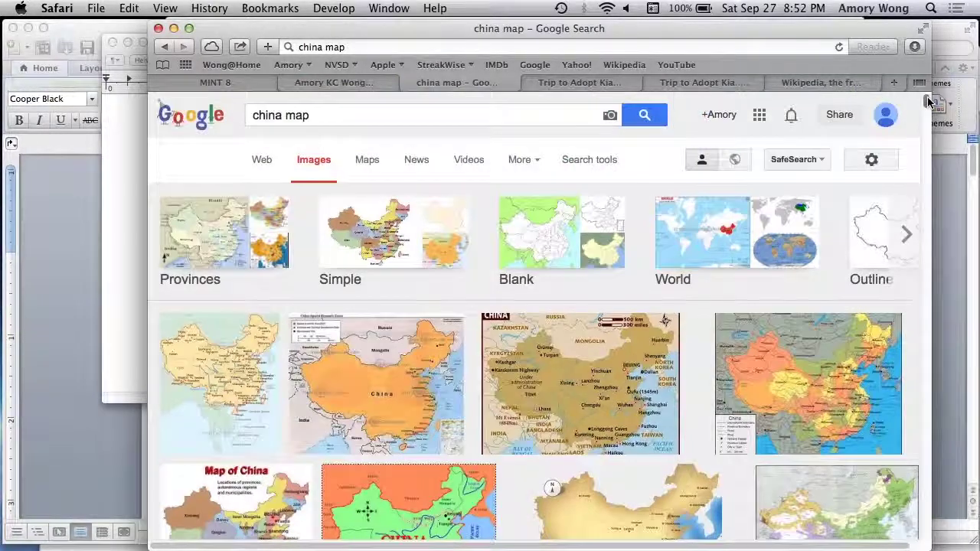
{"action": "left_click", "coordinate": [306, 109]}
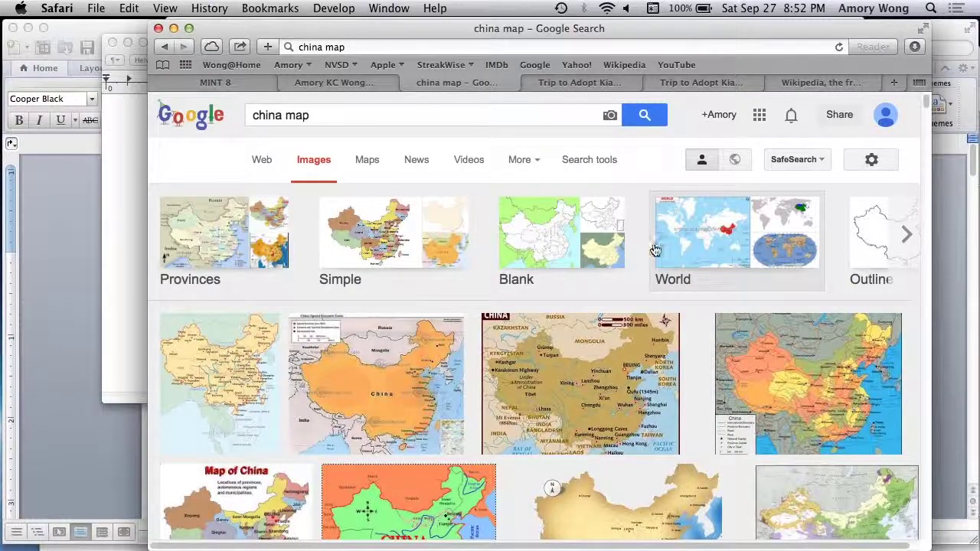
{"action": "left_click_drag", "start_coordinate": [926, 102], "coordinate": [924, 113]}
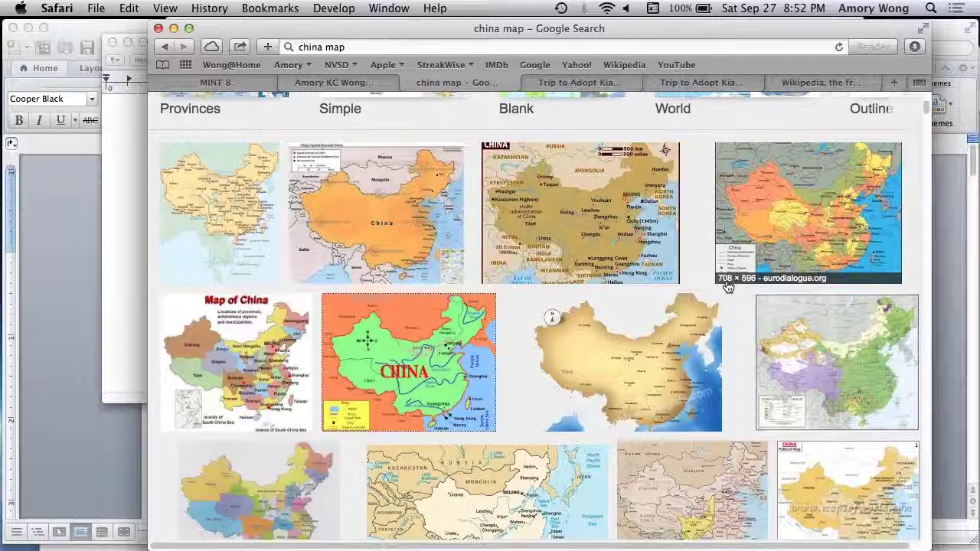
{"action": "left_click", "coordinate": [797, 234]}
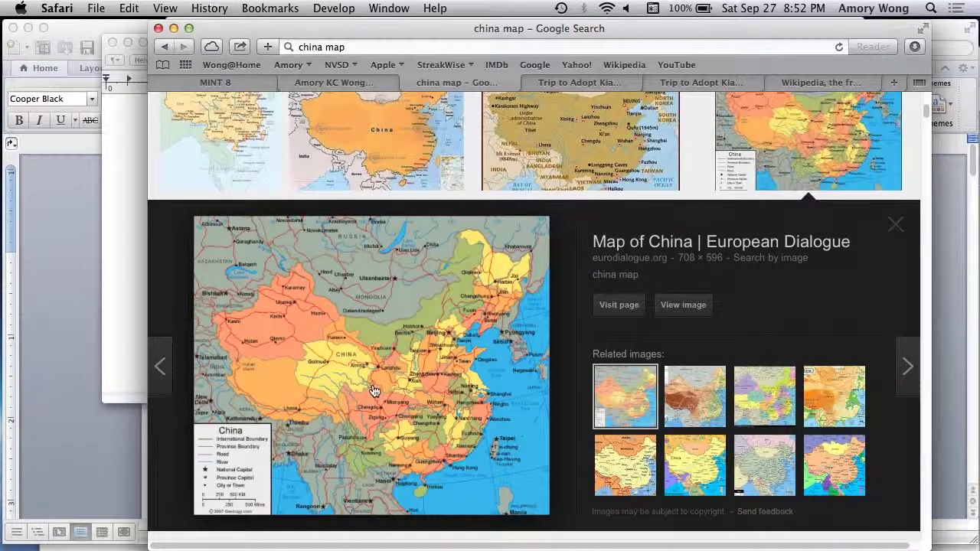
{"action": "right_click", "coordinate": [412, 348]}
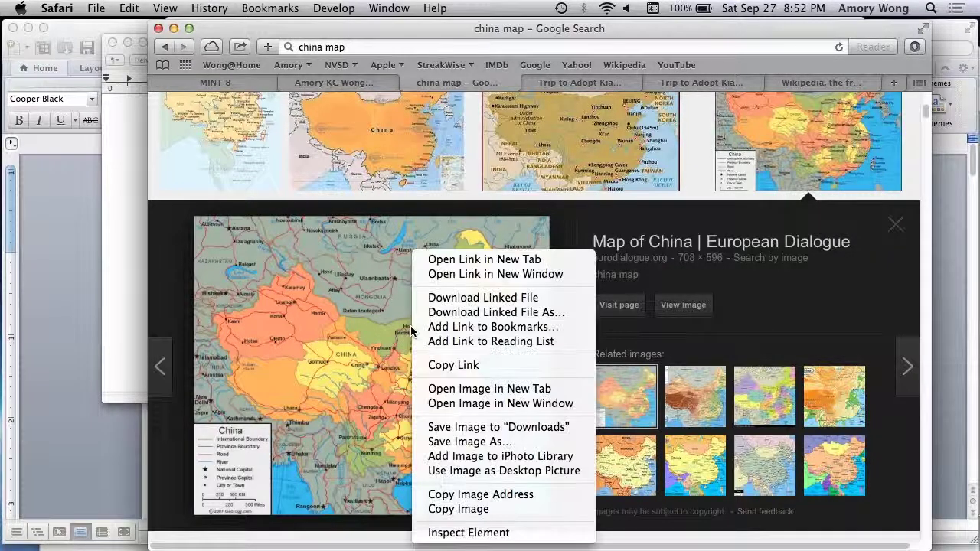
{"action": "left_click", "coordinate": [487, 498]}
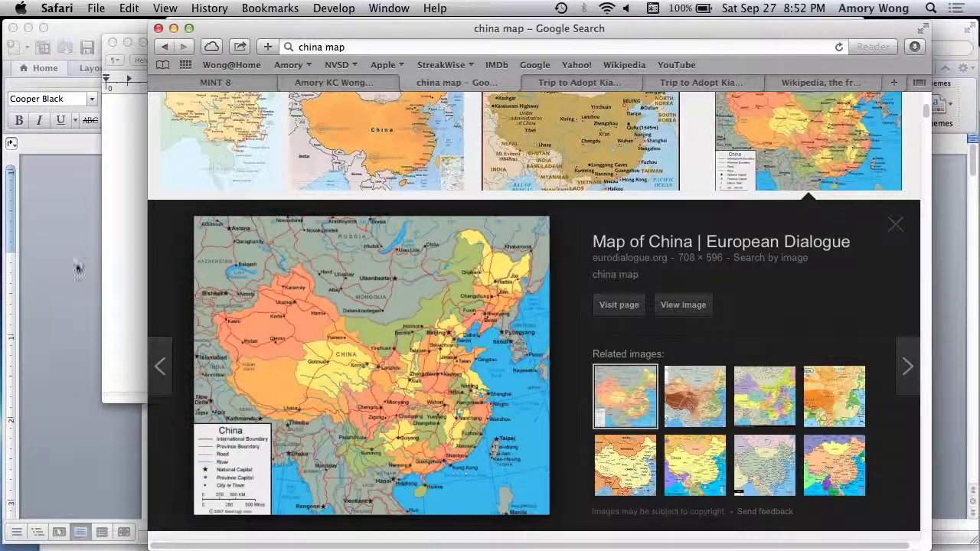
{"action": "left_click", "coordinate": [120, 229]}
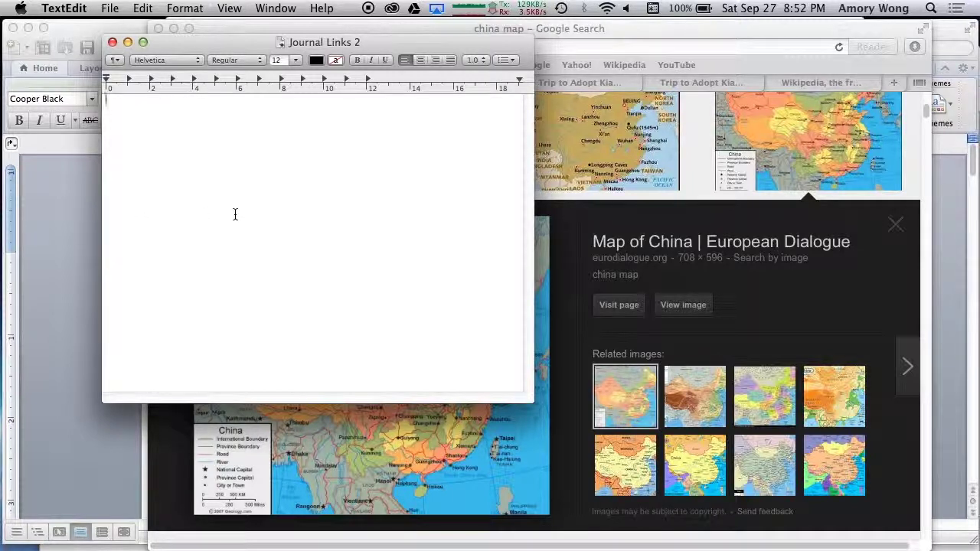
Paste the china-map.gif link into Journal Links 2 under a title line naming whose link it is.
{"action": "type", "text": "china-map.gif"}
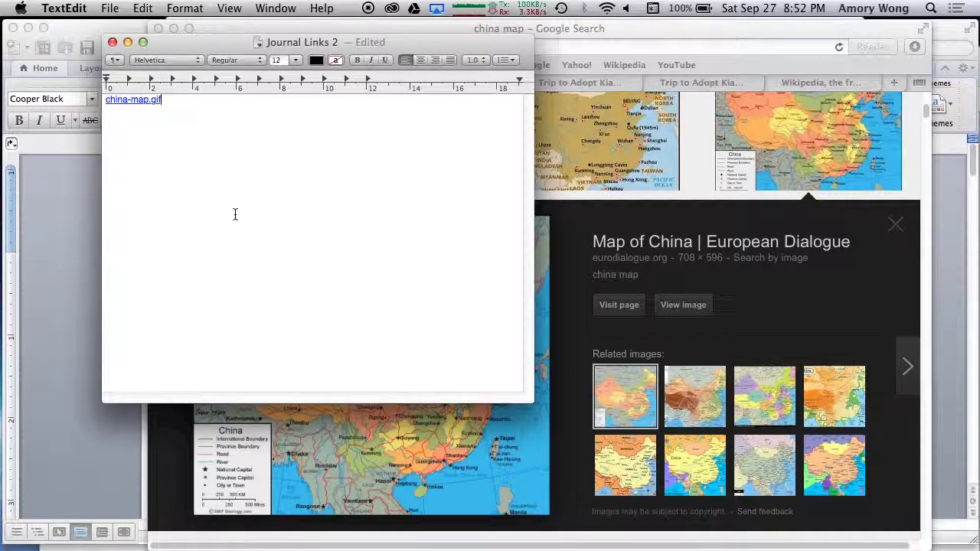
{"action": "key", "text": "Up"}
{"action": "key", "text": "Return"}
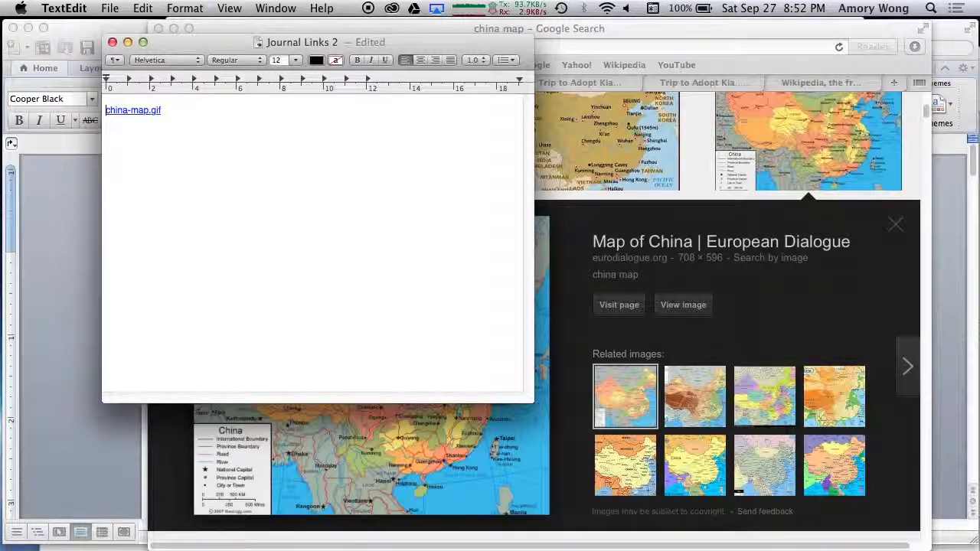
{"action": "type", "text": "Mi. Wong's"}
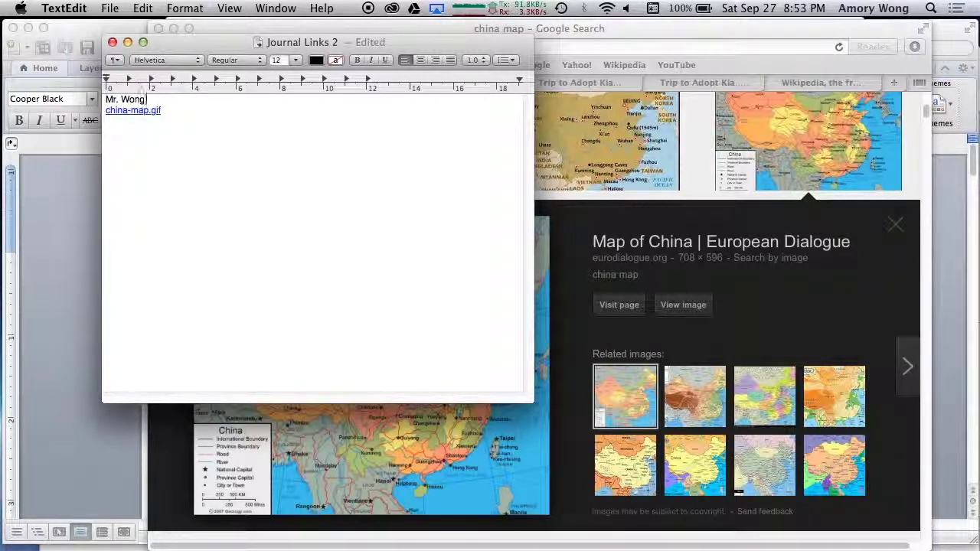
{"action": "type", "text": " Link"}
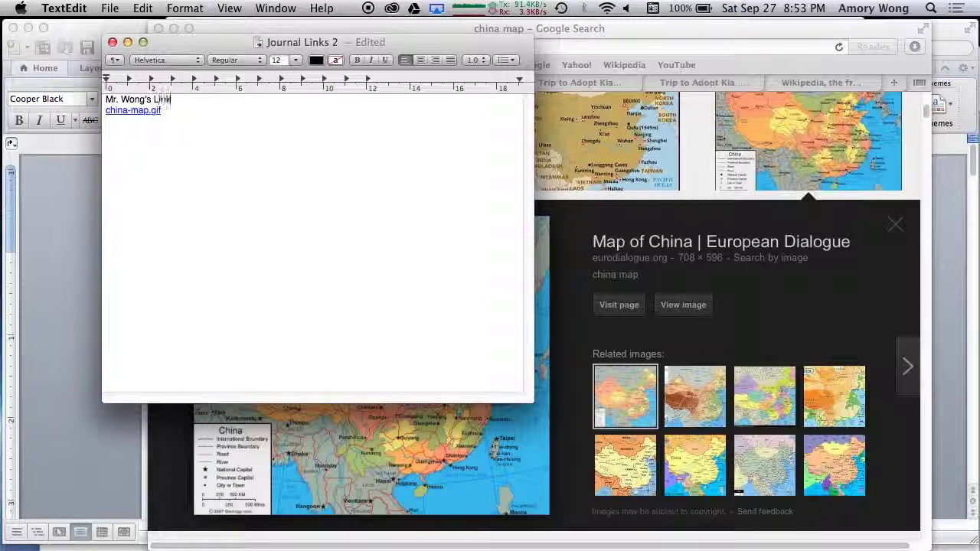
{"action": "key", "text": "Return"}
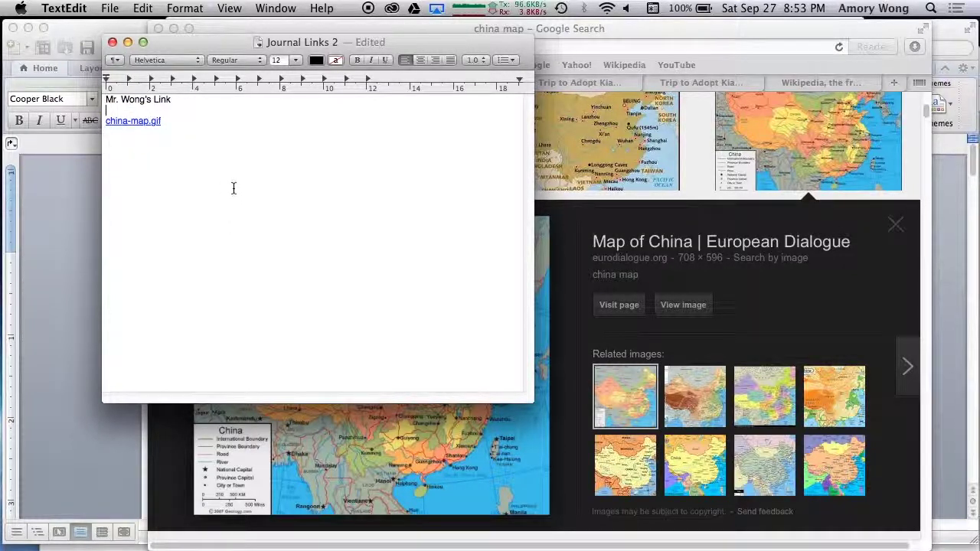
{"action": "left_click", "coordinate": [588, 218]}
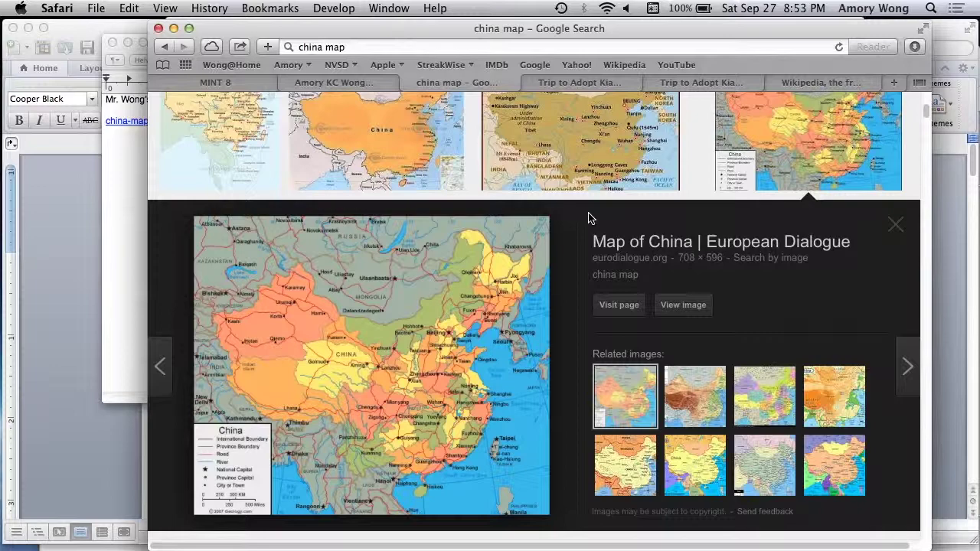
Paste the eurodialogue thumbnail's address into the journal, then undo the encoded image data.
{"action": "left_click", "coordinate": [896, 228]}
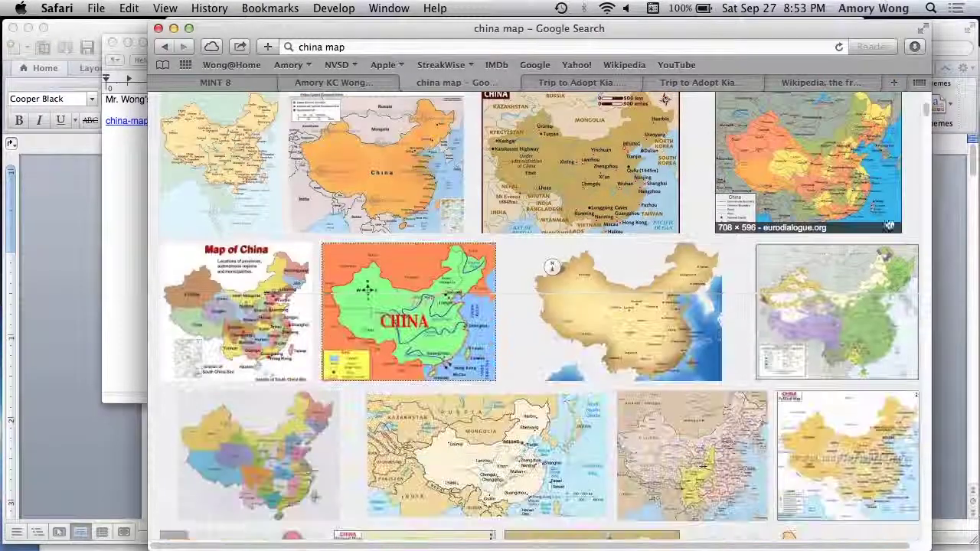
{"action": "right_click", "coordinate": [821, 161]}
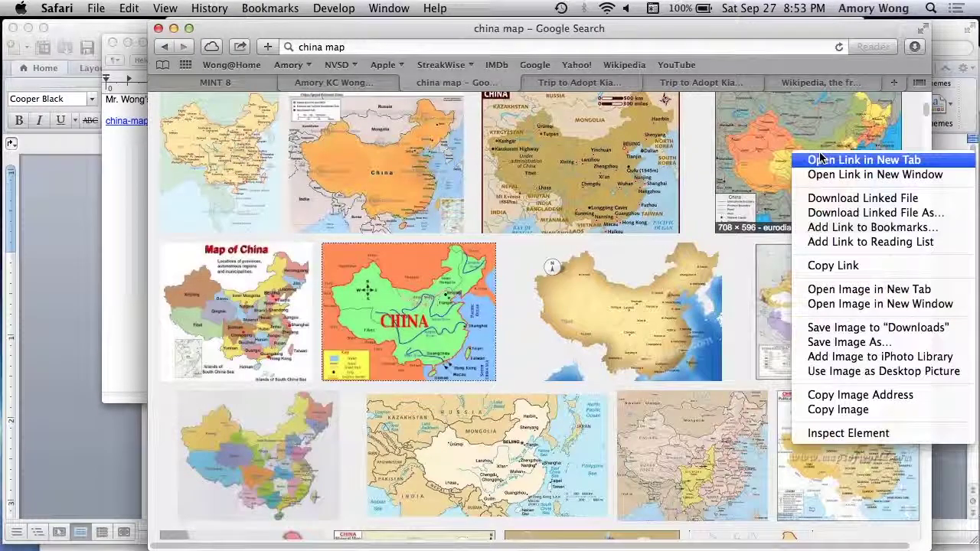
{"action": "left_click", "coordinate": [870, 401]}
{"action": "left_click", "coordinate": [129, 145]}
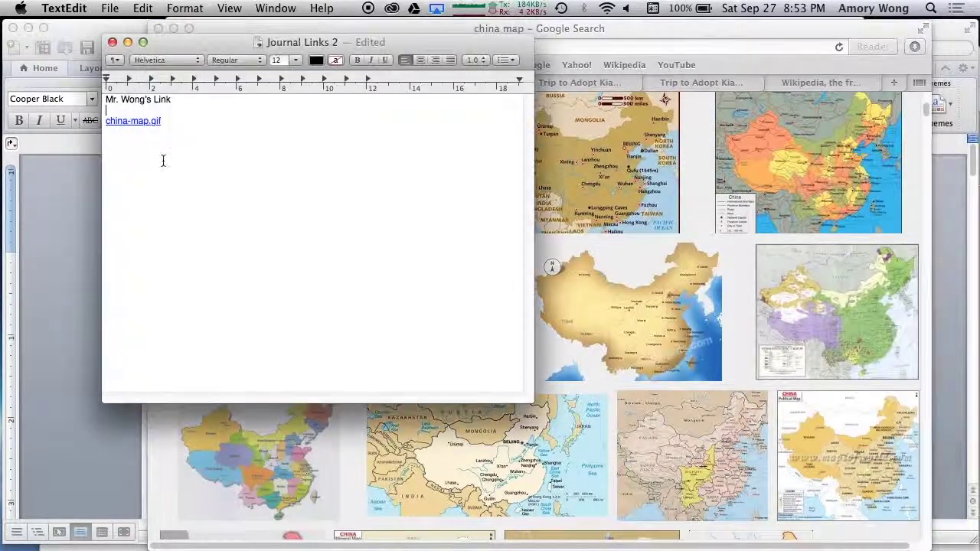
{"action": "key", "text": "super+v"}
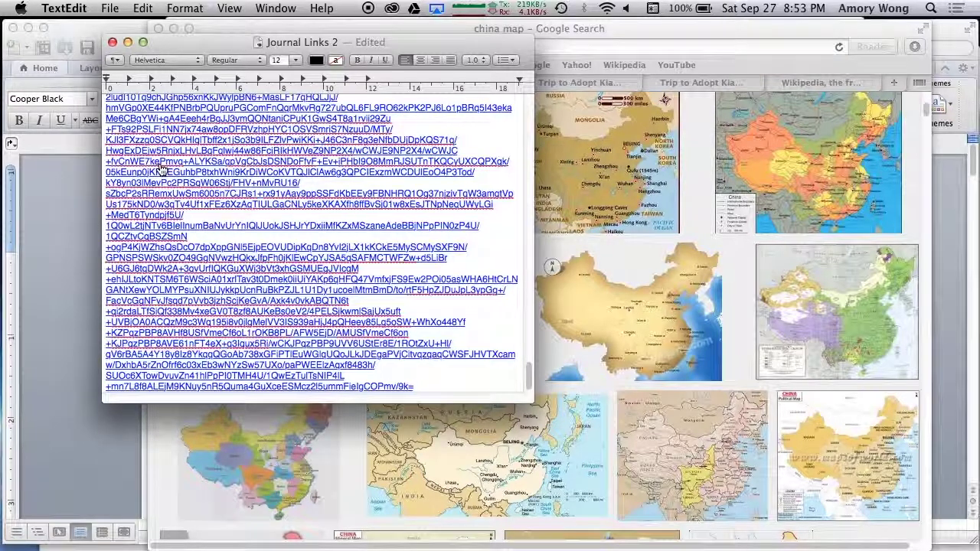
{"action": "key", "text": "super+z"}
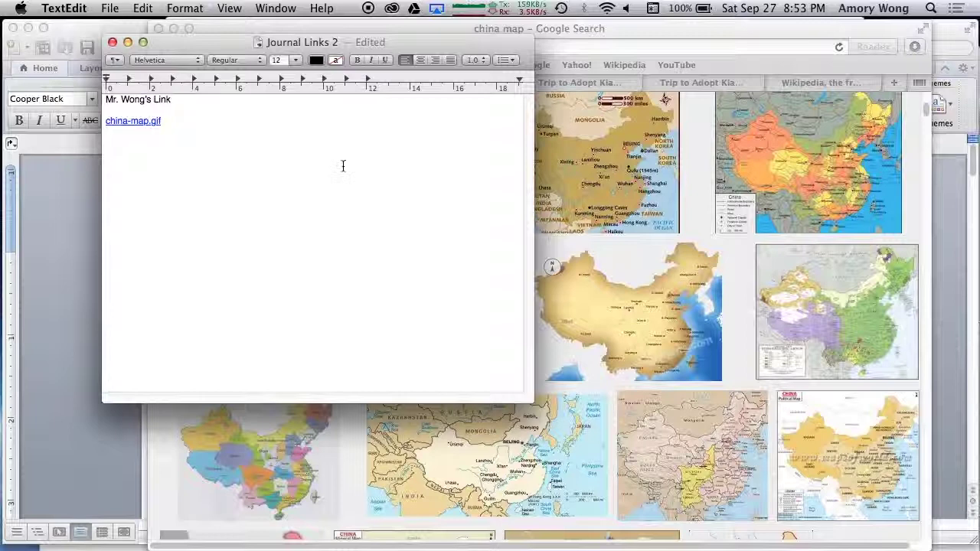
Check the china-map.gif link, close its tab, and view the Wikipedia China flag full-size.
{"action": "left_click", "coordinate": [138, 121]}
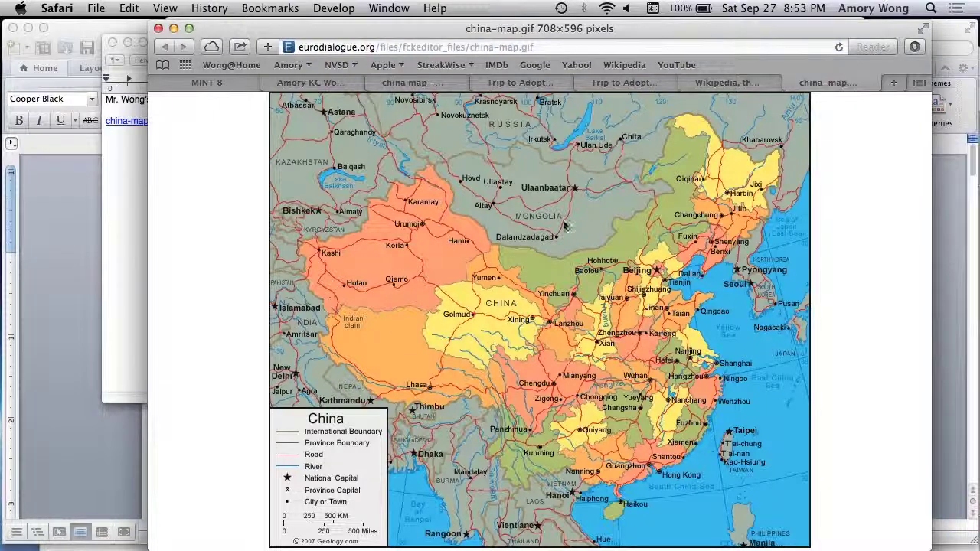
{"action": "left_click", "coordinate": [788, 82]}
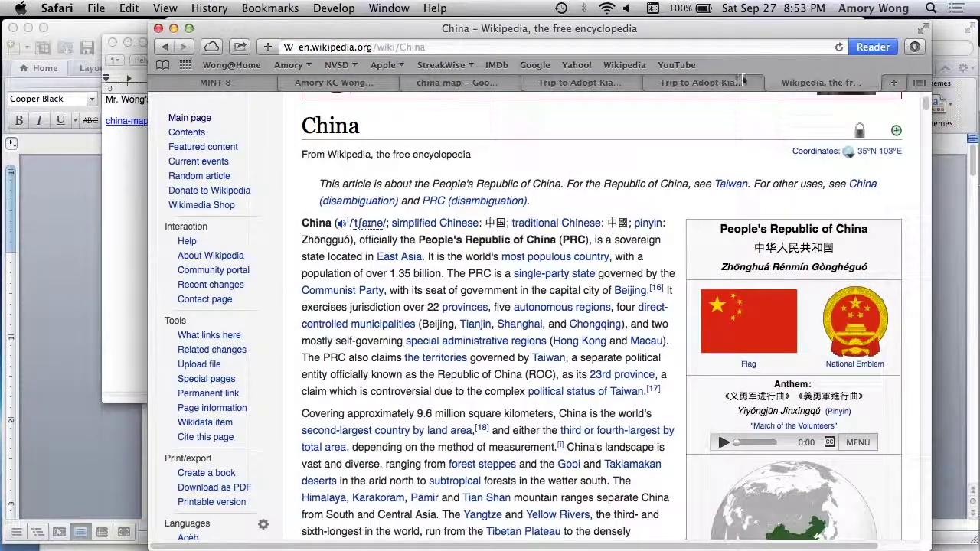
{"action": "left_click", "coordinate": [728, 325]}
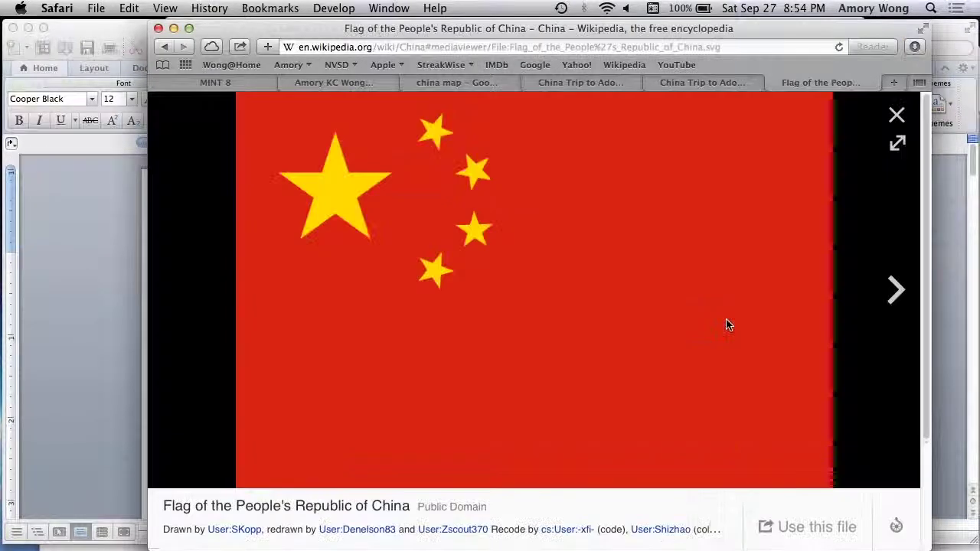
Paste the large flag's 800px image address into the journal on a new line.
{"action": "right_click", "coordinate": [536, 233]}
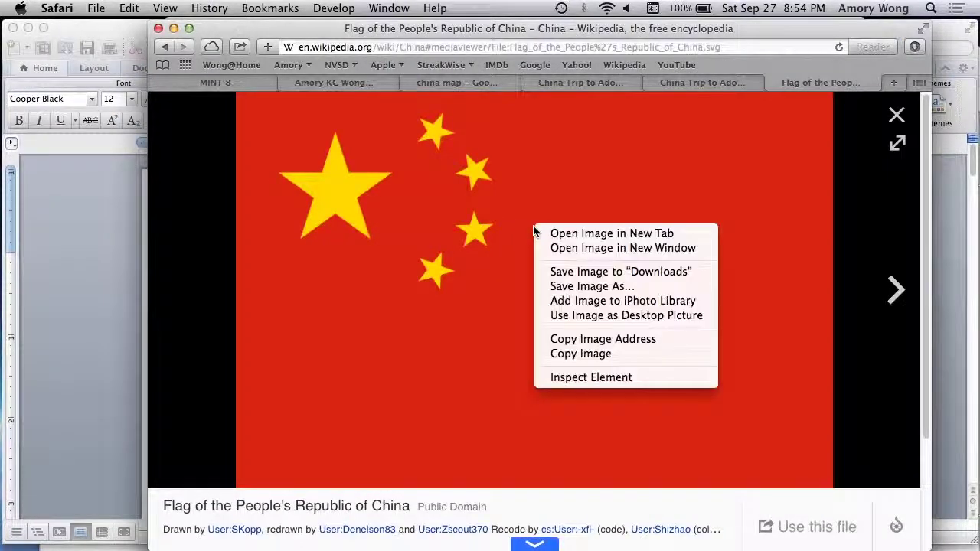
{"action": "left_click", "coordinate": [584, 341]}
{"action": "key", "text": "super+Tab"}
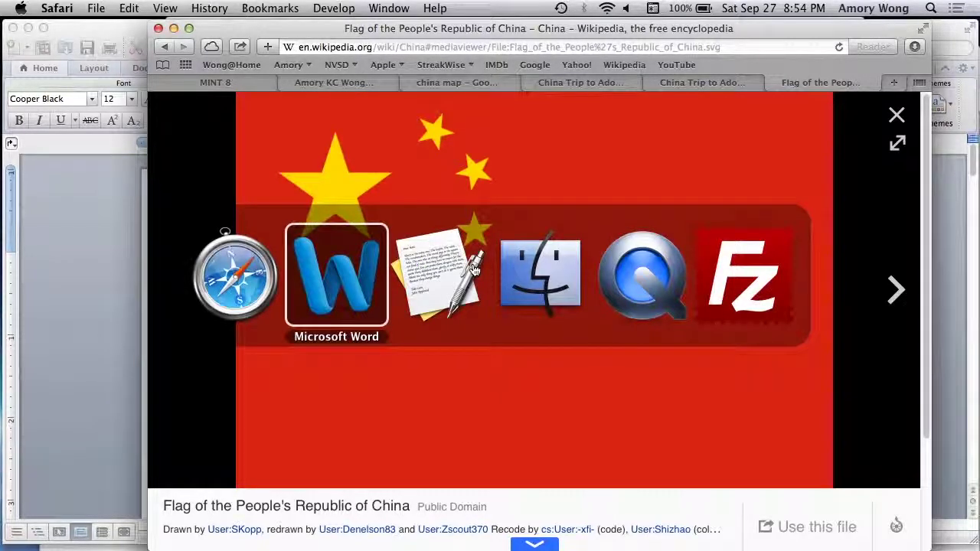
{"action": "key", "text": "super+Tab"}
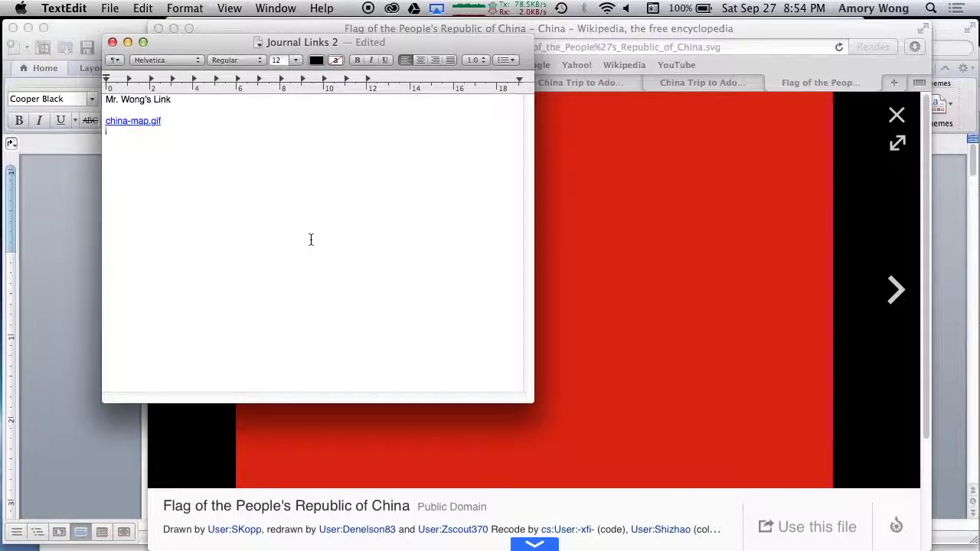
{"action": "key", "text": "super+v"}
{"action": "key", "text": "Return"}
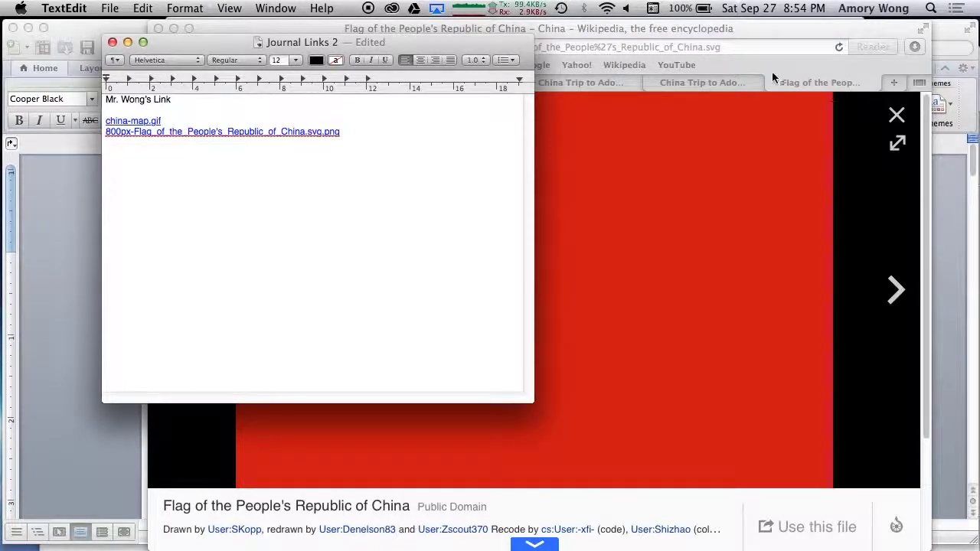
Try pasting the small infobox flag's address, undo it, and return to the China article.
{"action": "left_click", "coordinate": [821, 84]}
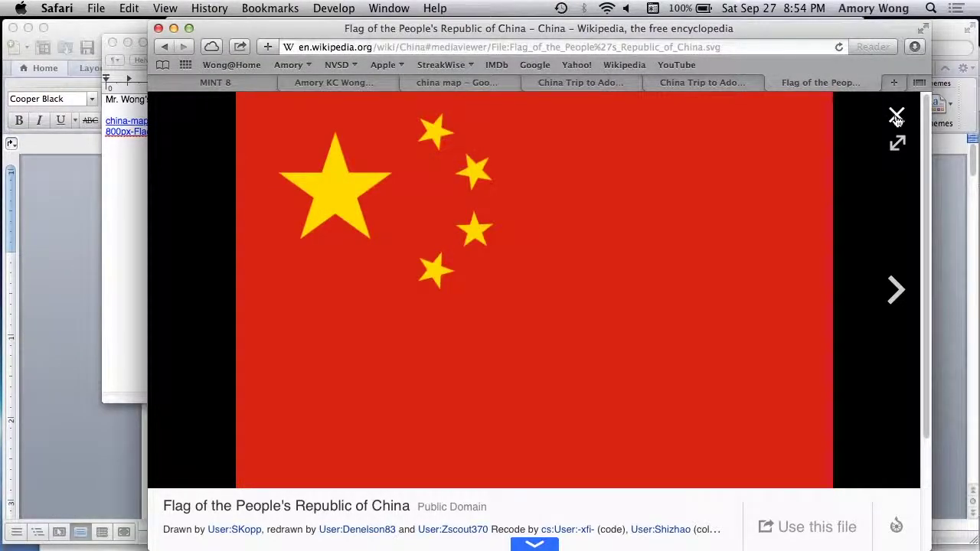
{"action": "left_click", "coordinate": [897, 117]}
{"action": "right_click", "coordinate": [751, 327]}
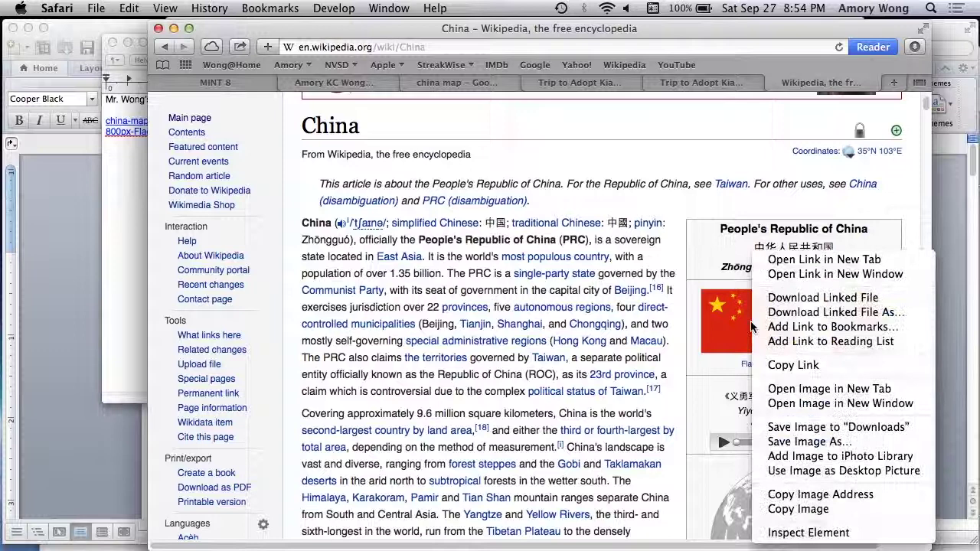
{"action": "left_click", "coordinate": [793, 510]}
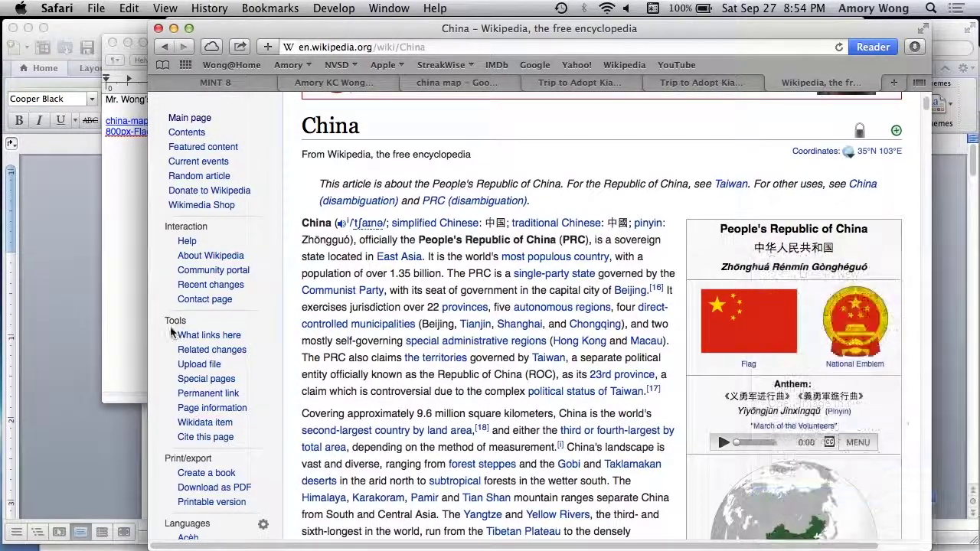
{"action": "left_click", "coordinate": [104, 252]}
{"action": "key", "text": "super+v"}
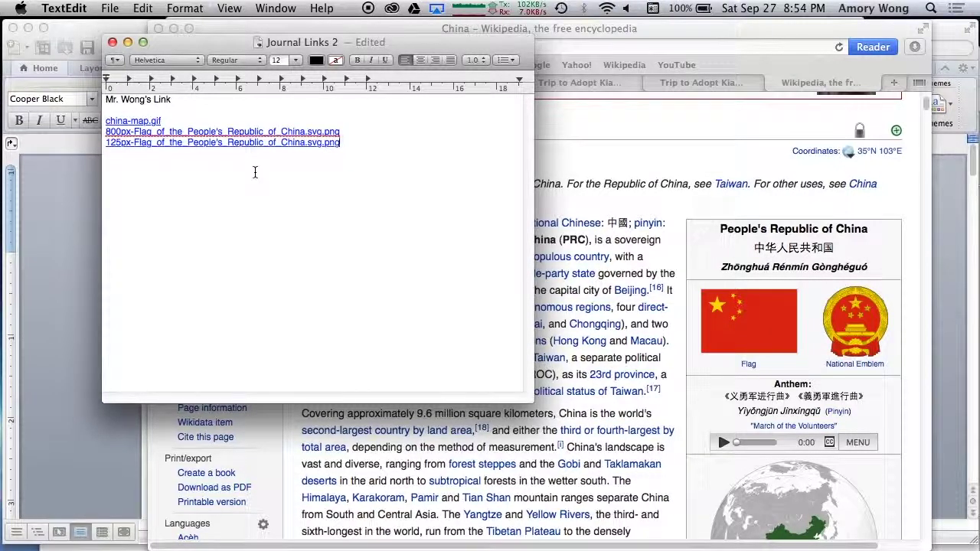
{"action": "key", "text": "super+z"}
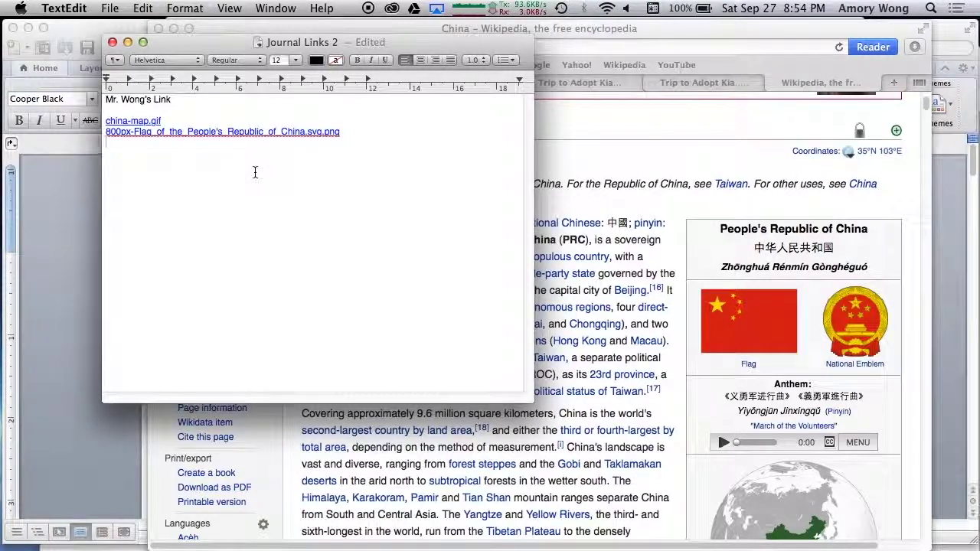
{"action": "left_click", "coordinate": [743, 28]}
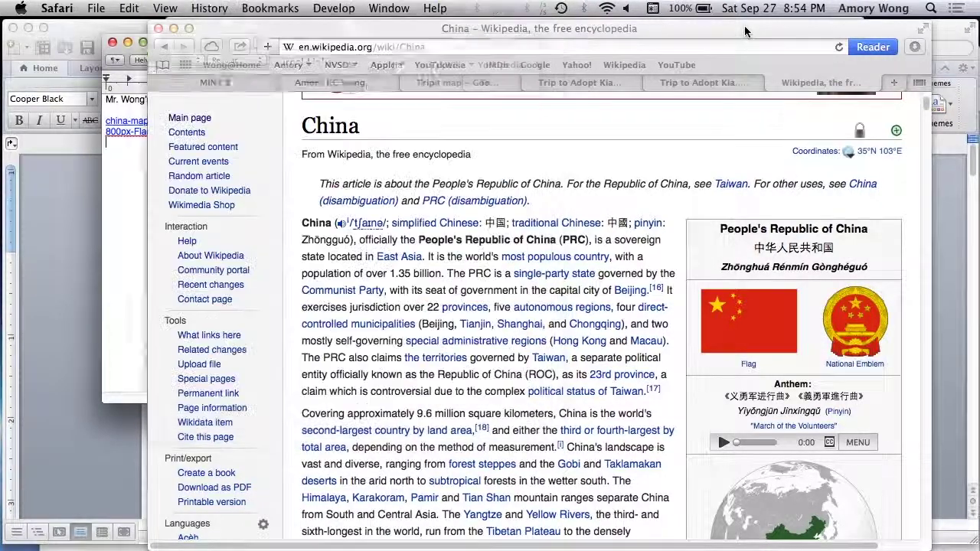
Copy the large China flag image from Wikipedia's media viewer and return to the Word essay.
{"action": "left_click", "coordinate": [764, 322]}
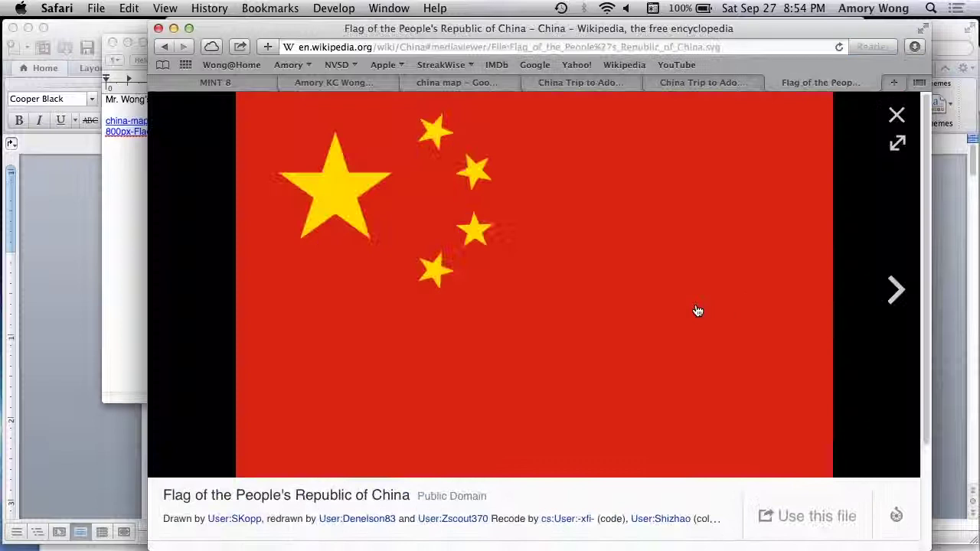
{"action": "right_click", "coordinate": [550, 247]}
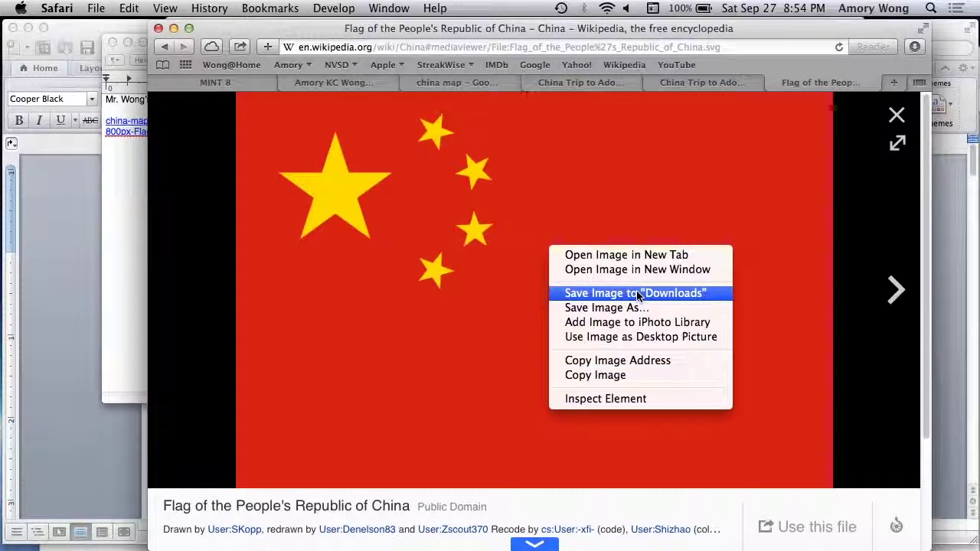
{"action": "left_click", "coordinate": [645, 375]}
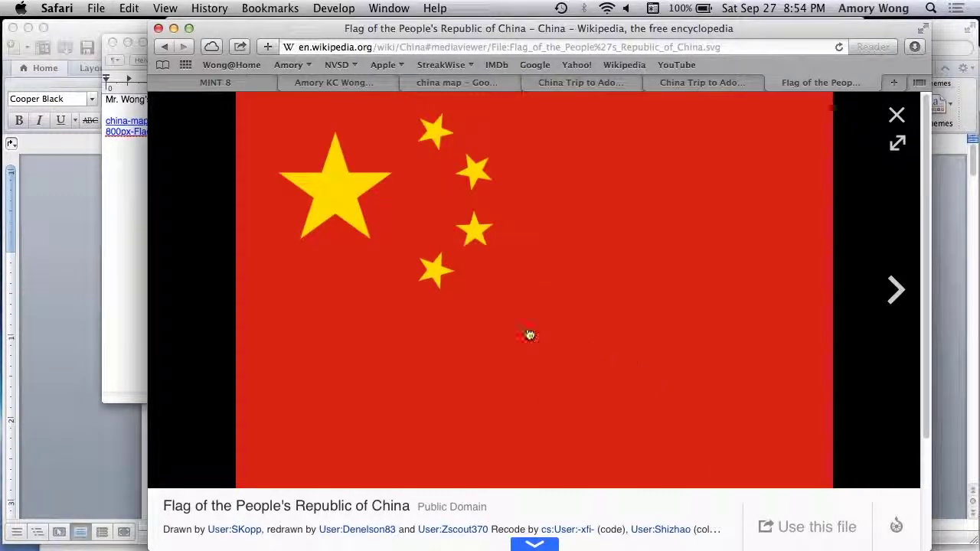
{"action": "left_click", "coordinate": [80, 306]}
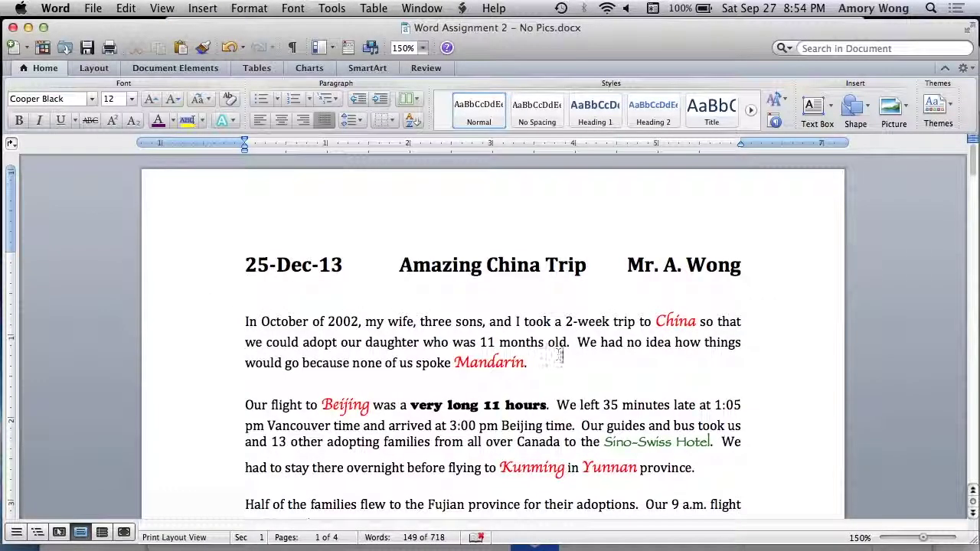
Paste the China flag beneath the opening paragraph and shrink it from its 4.89-inch width.
{"action": "key", "text": "super+v"}
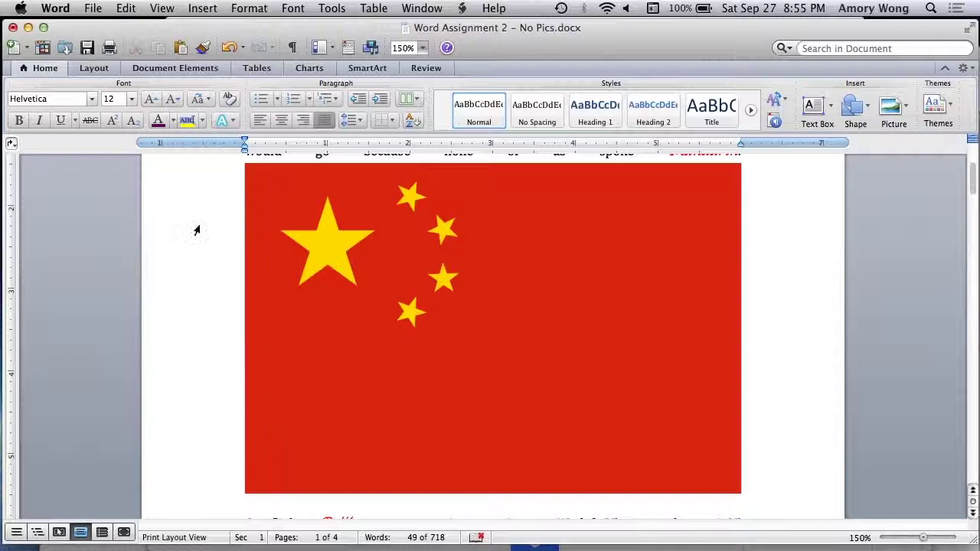
{"action": "left_click", "coordinate": [398, 306]}
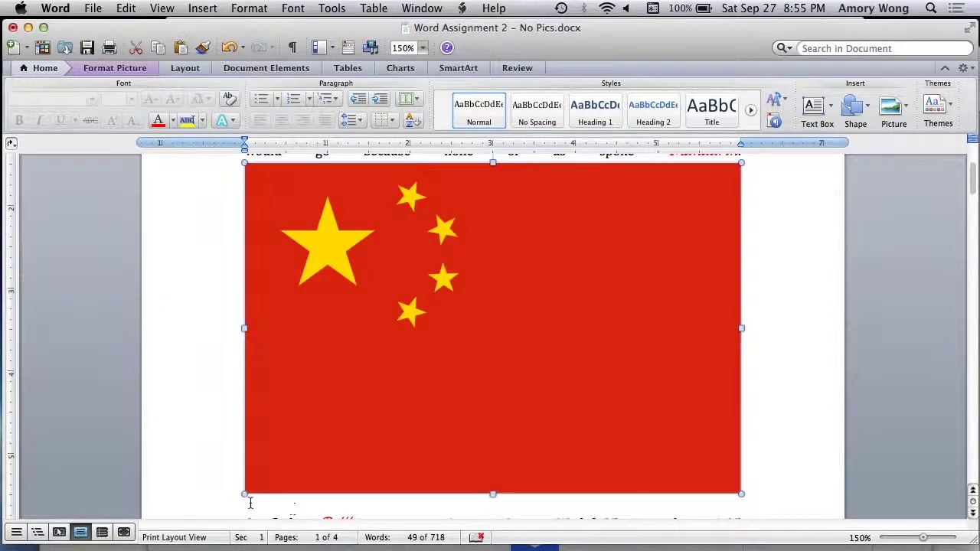
{"action": "left_click_drag", "start_coordinate": [245, 494], "coordinate": [486, 434]}
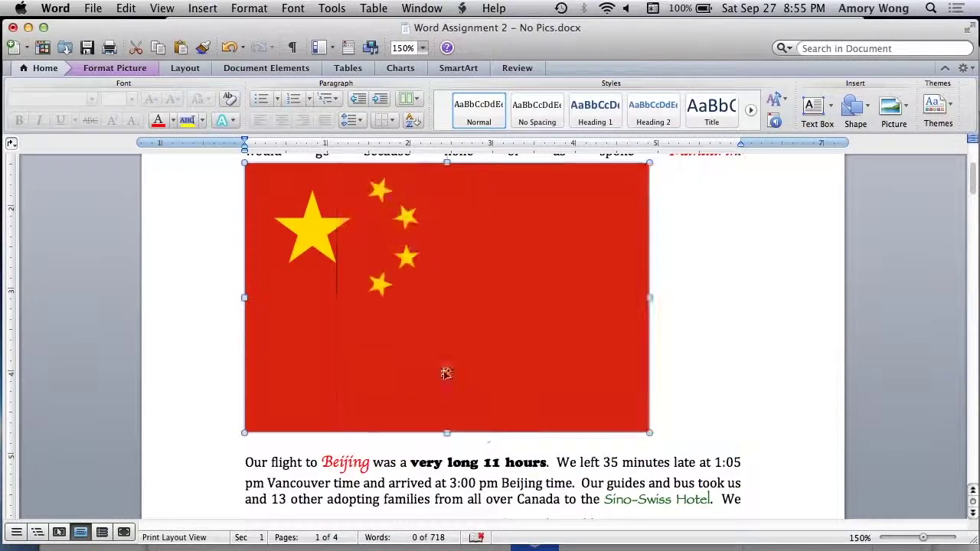
{"action": "left_click_drag", "start_coordinate": [245, 296], "coordinate": [429, 300]}
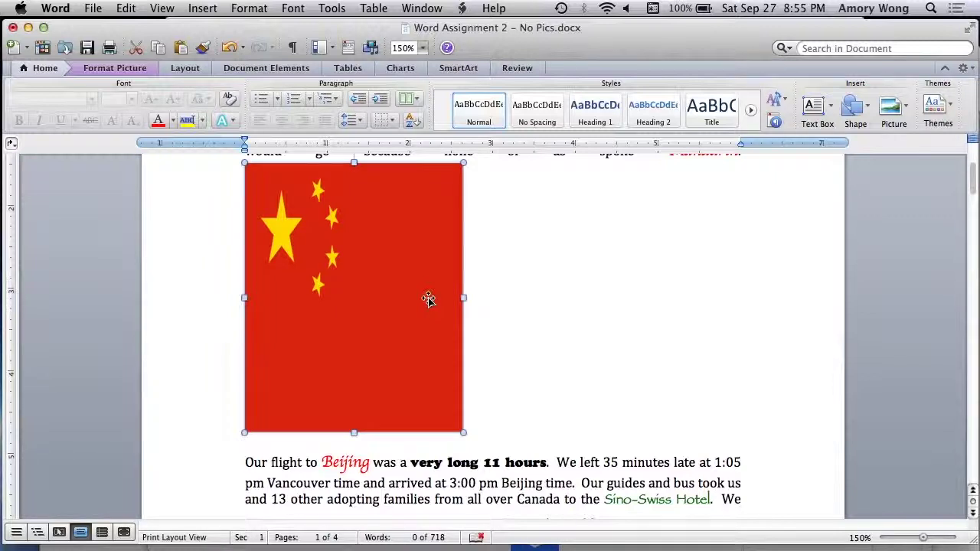
{"action": "key", "text": "super+z"}
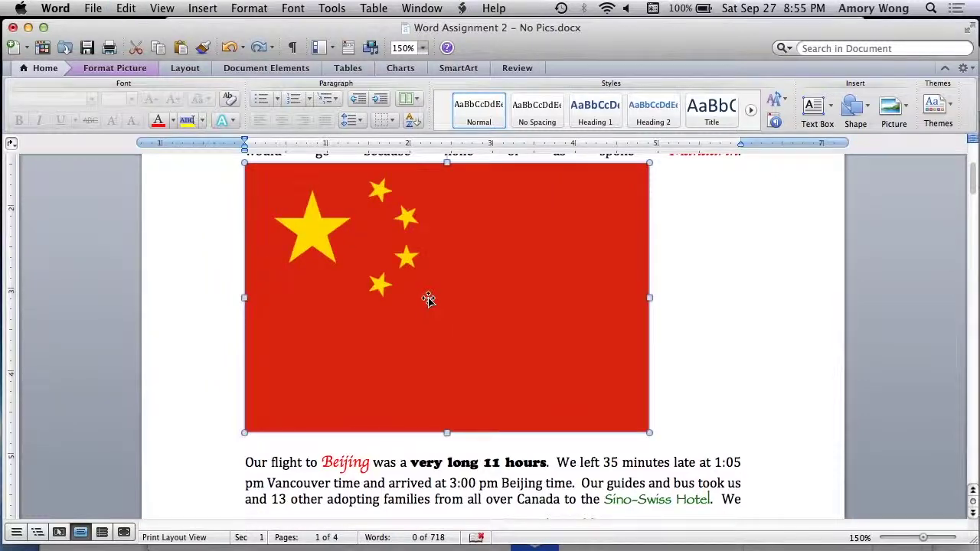
{"action": "left_click_drag", "start_coordinate": [243, 433], "coordinate": [407, 316]}
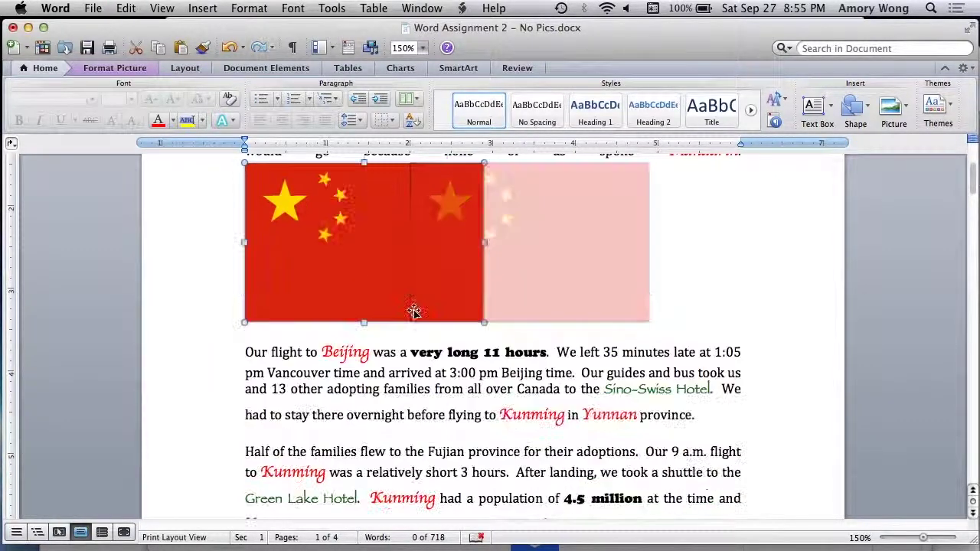
{"action": "left_click_drag", "start_coordinate": [967, 178], "coordinate": [968, 158]}
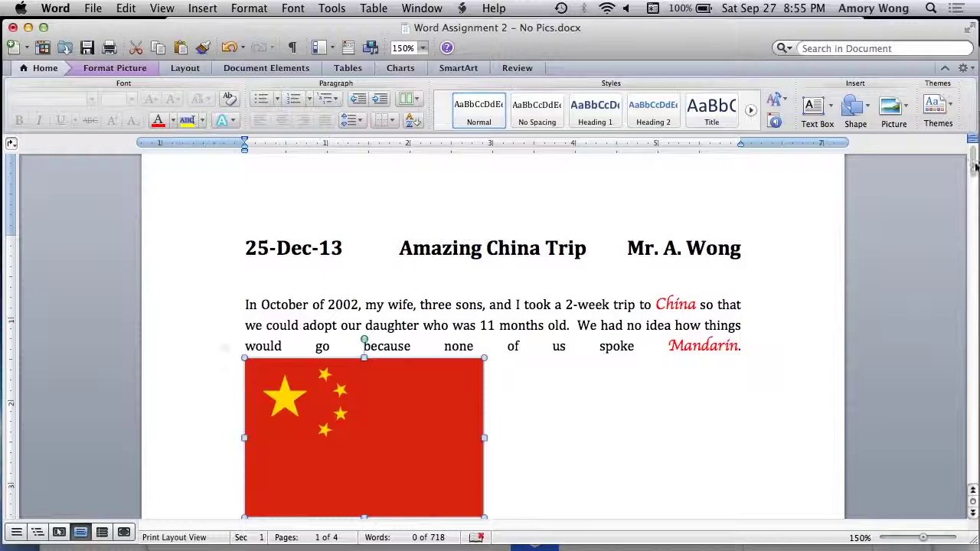
{"action": "left_click_drag", "start_coordinate": [976, 166], "coordinate": [975, 175]}
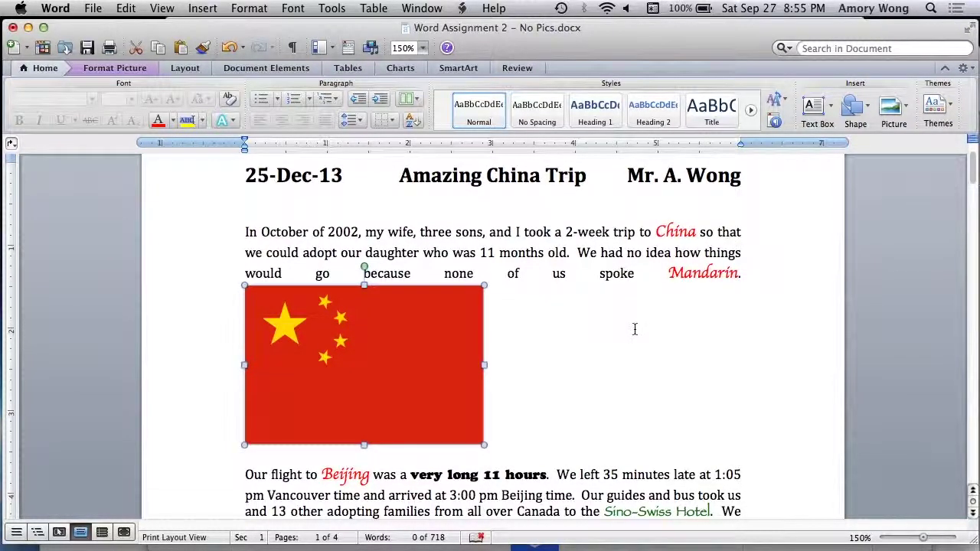
Set the China flag's wrapping to Square and move it right of the first paragraph.
{"action": "right_click", "coordinate": [402, 335]}
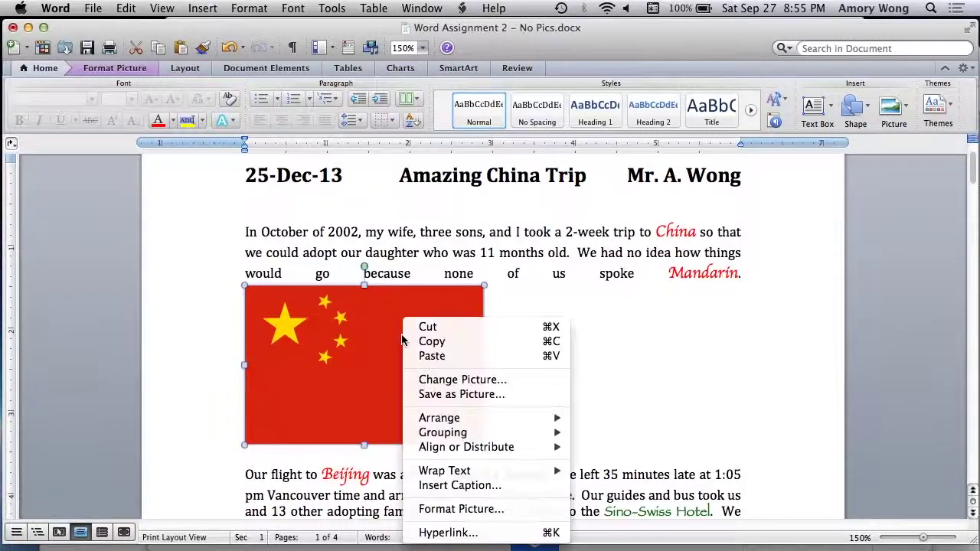
{"action": "left_click", "coordinate": [441, 508]}
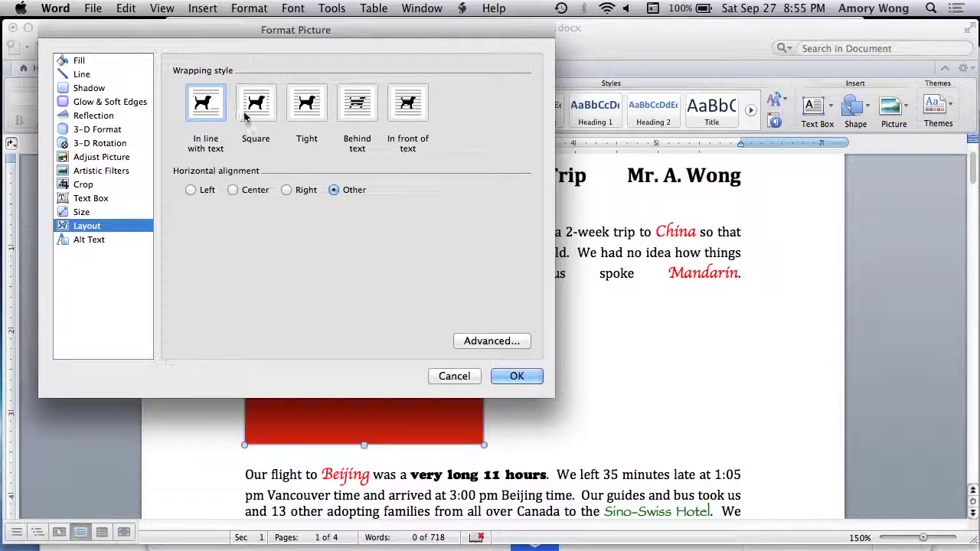
{"action": "left_click", "coordinate": [258, 105]}
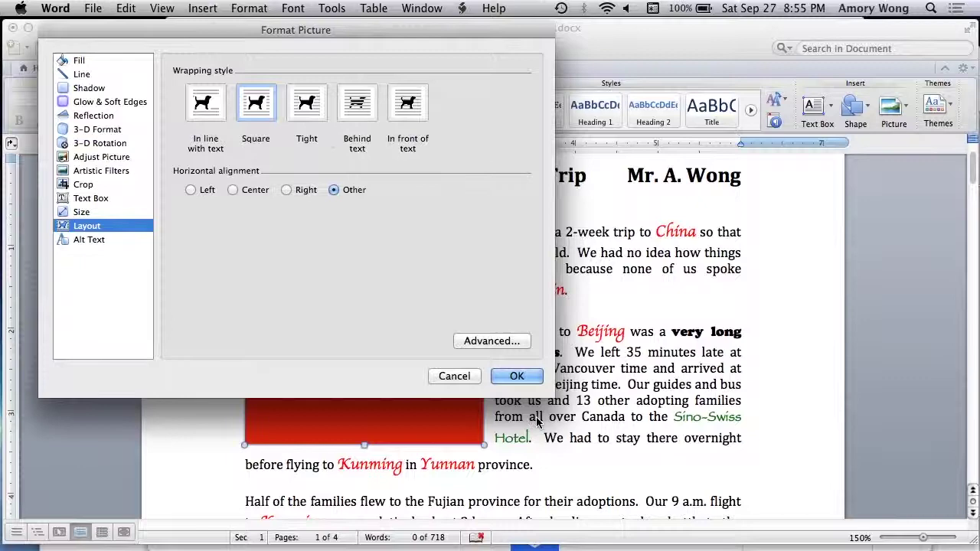
{"action": "left_click", "coordinate": [533, 383]}
{"action": "left_click_drag", "start_coordinate": [395, 347], "coordinate": [642, 307]}
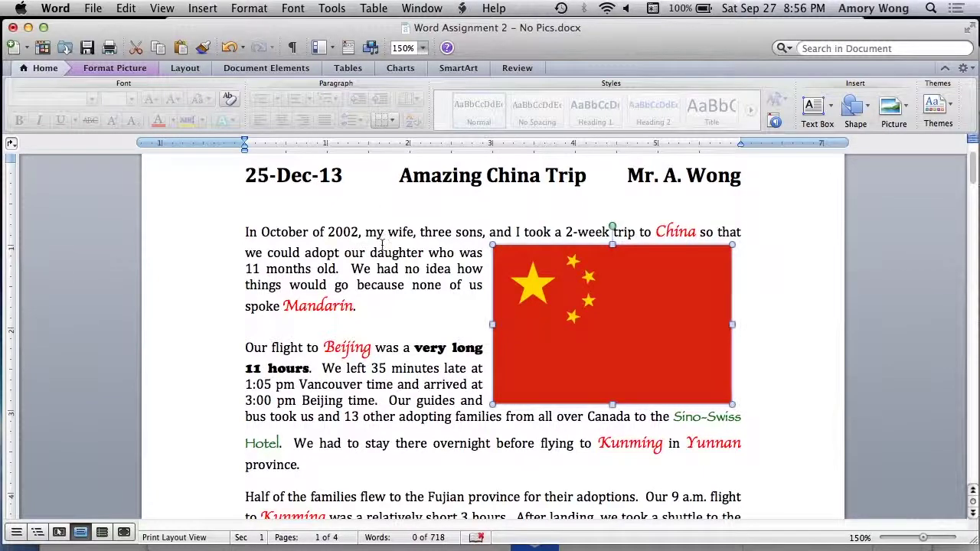
{"action": "left_click_drag", "start_coordinate": [613, 316], "coordinate": [616, 299]}
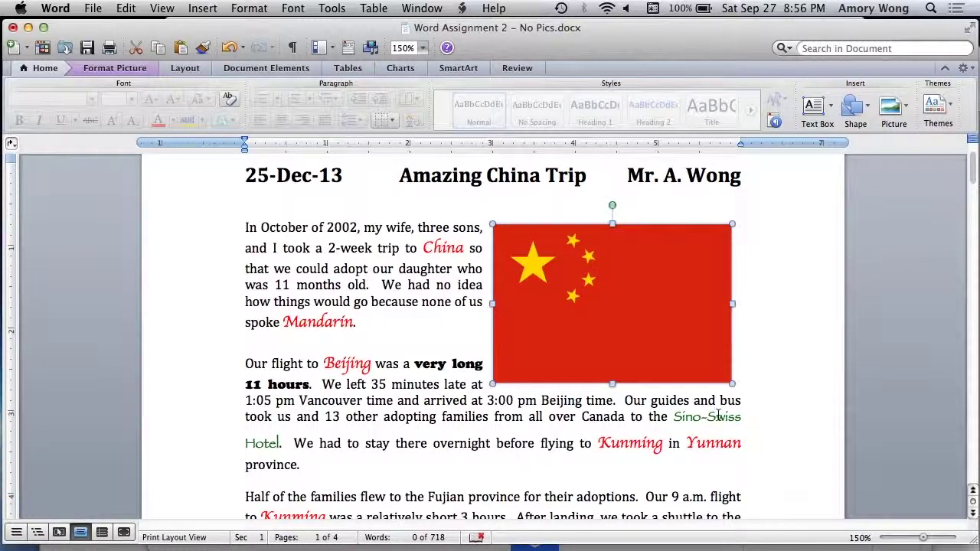
Change the flag's wrapping to In front of text, then select text in the opening paragraphs.
{"action": "right_click", "coordinate": [624, 320]}
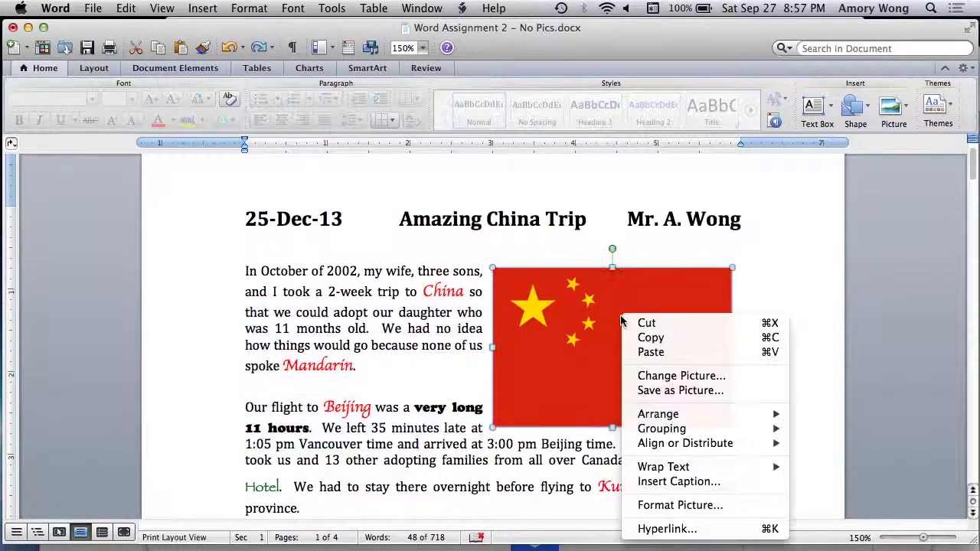
{"action": "left_click", "coordinate": [699, 512]}
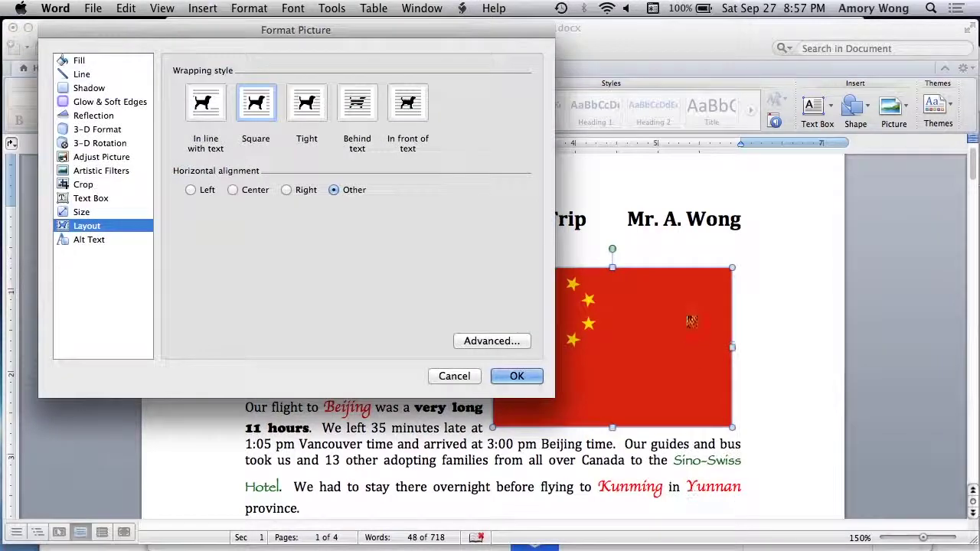
{"action": "left_click", "coordinate": [407, 107]}
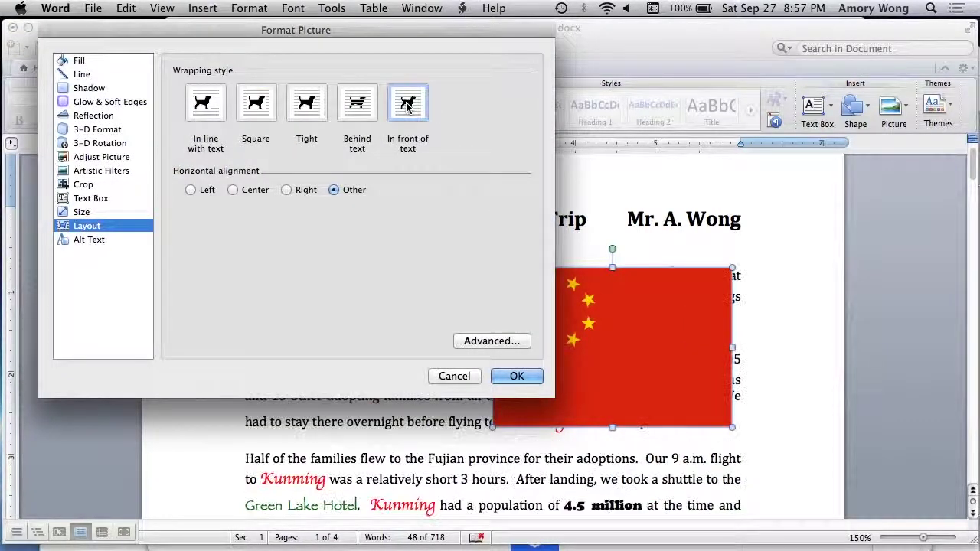
{"action": "left_click", "coordinate": [518, 377]}
{"action": "left_click_drag", "start_coordinate": [412, 297], "coordinate": [399, 387]}
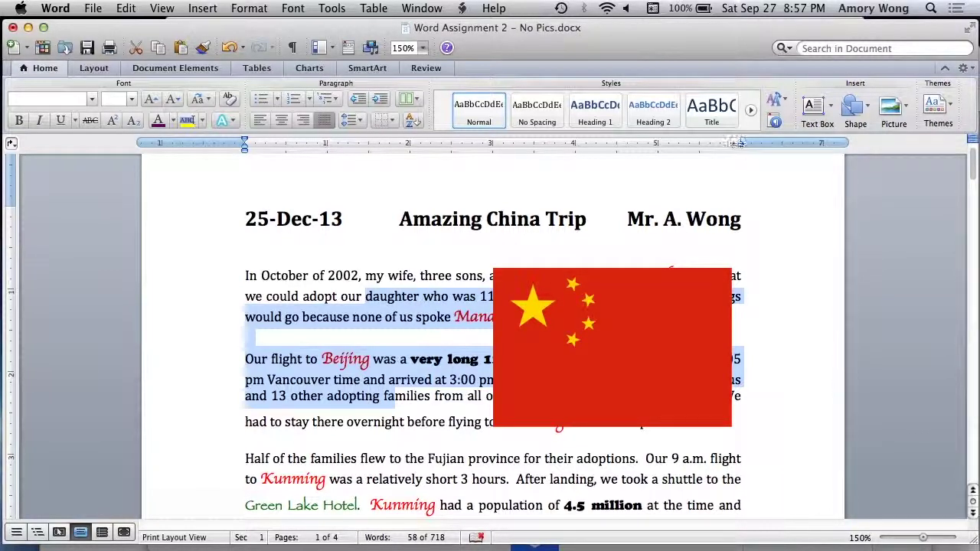
Pull in the first two paragraphs' right indent to clear the flag, and shift the flag down-right.
{"action": "mouse_move", "coordinate": [735, 143]}
{"action": "left_mouse_down"}
{"action": "mouse_move", "coordinate": [642, 144]}
{"action": "mouse_move", "coordinate": [741, 143]}
{"action": "left_mouse_up"}
{"action": "left_click", "coordinate": [212, 276]}
{"action": "left_click_drag", "start_coordinate": [211, 292], "coordinate": [194, 421]}
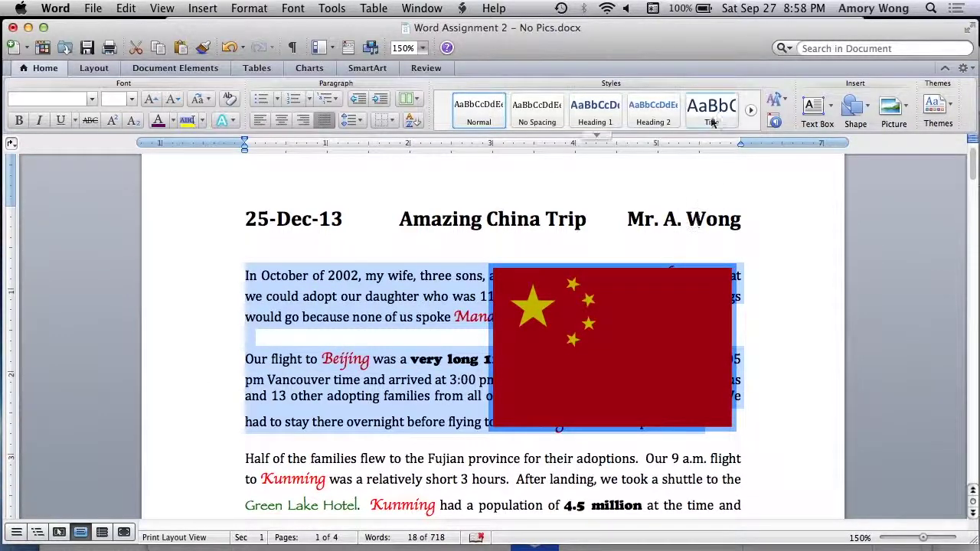
{"action": "left_click_drag", "start_coordinate": [742, 143], "coordinate": [483, 145]}
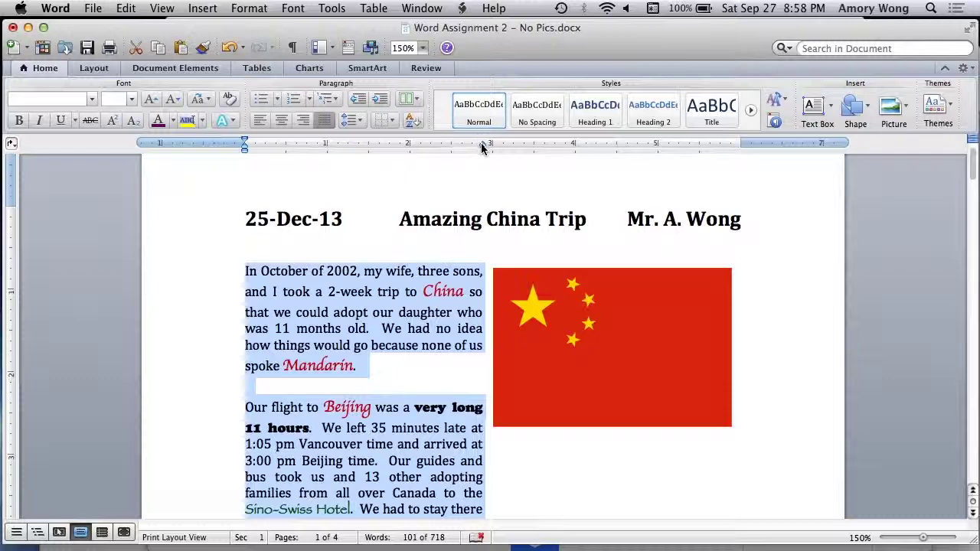
{"action": "left_click_drag", "start_coordinate": [481, 147], "coordinate": [516, 151]}
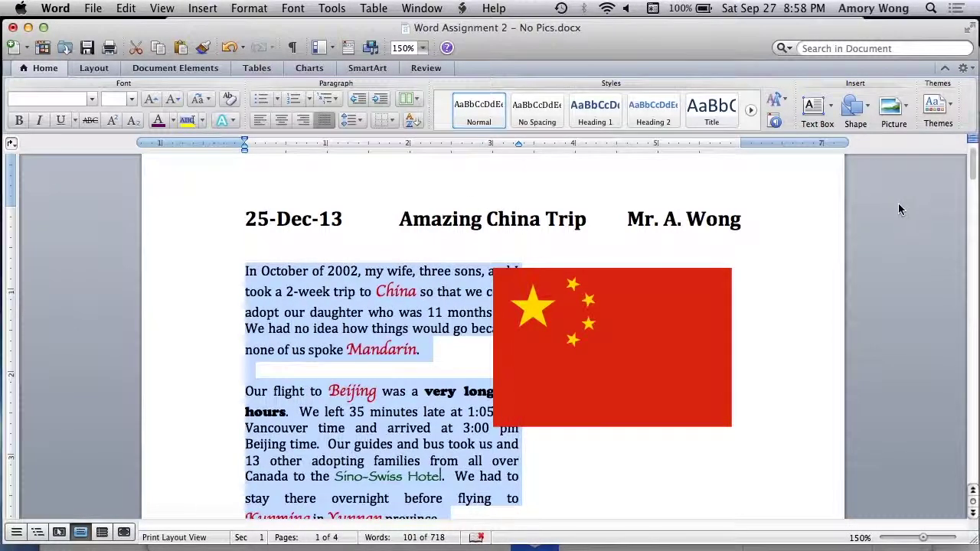
{"action": "left_click_drag", "start_coordinate": [677, 311], "coordinate": [718, 350]}
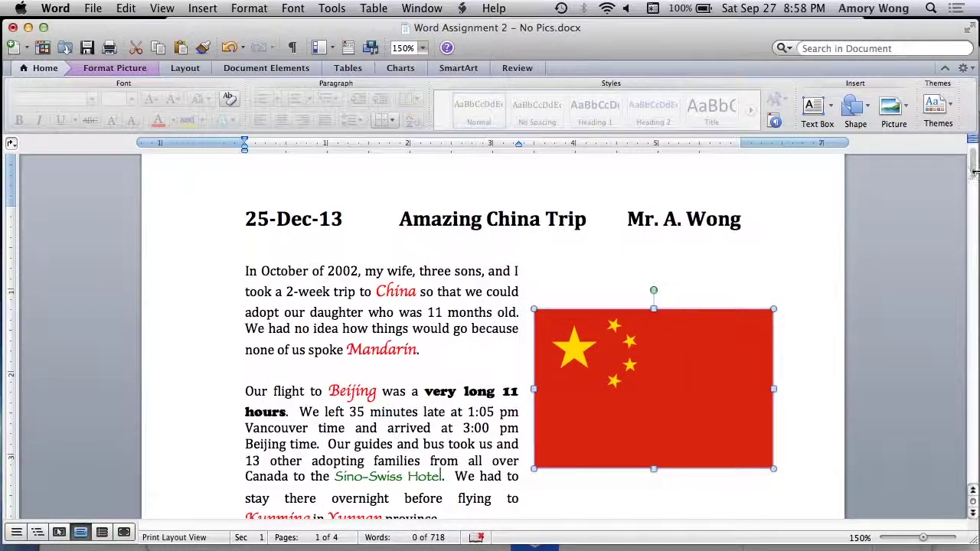
{"action": "left_click_drag", "start_coordinate": [970, 173], "coordinate": [973, 177]}
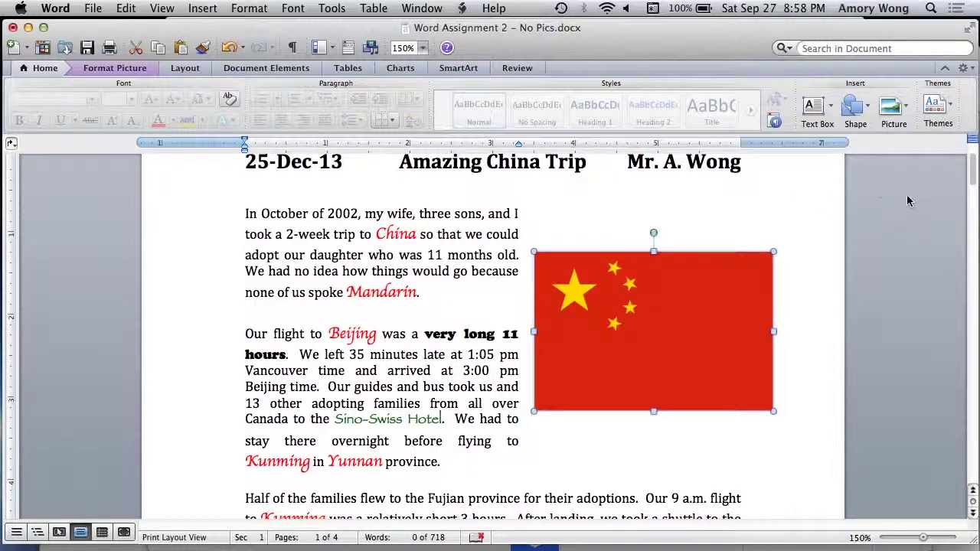
{"action": "left_click_drag", "start_coordinate": [971, 178], "coordinate": [972, 190]}
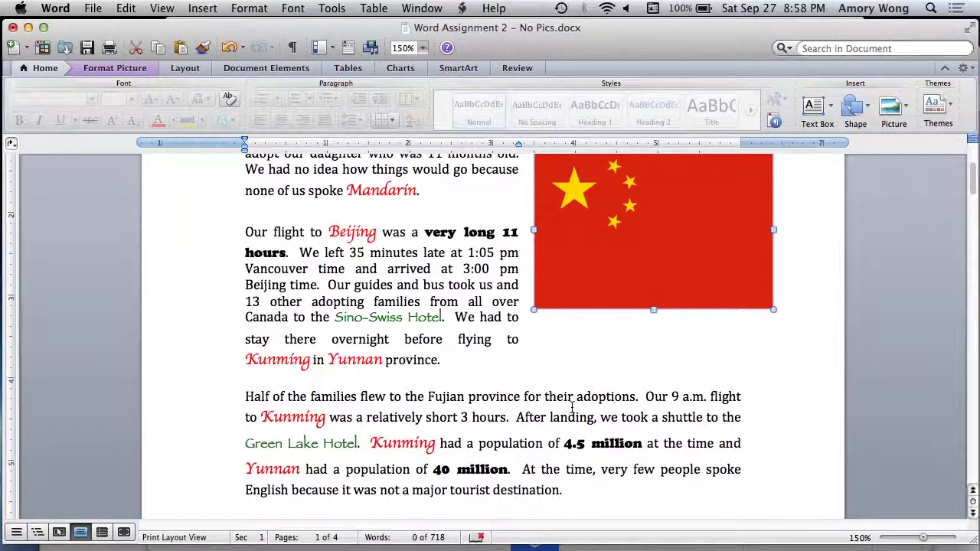
Copy the large China map image from Safari's china map results and go back to Word.
{"action": "key", "text": "super+Tab"}
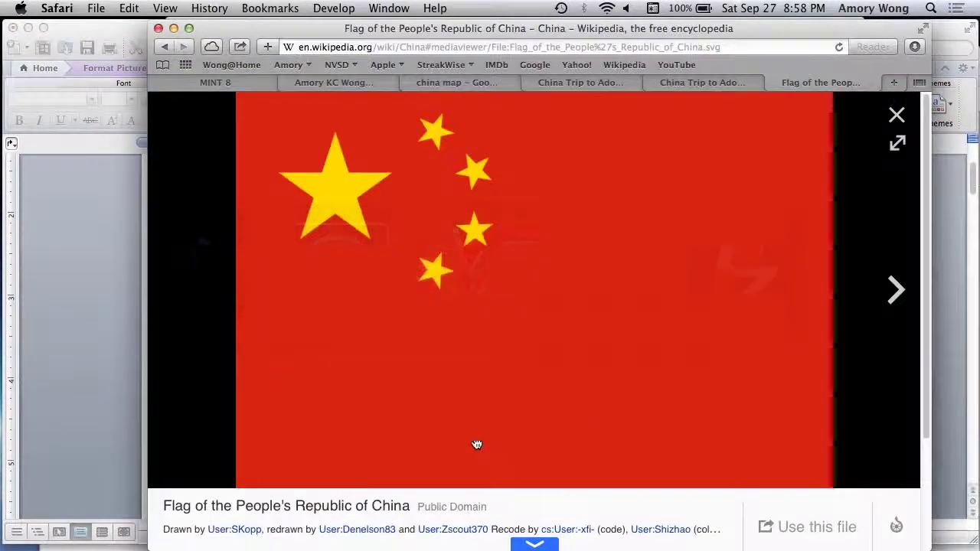
{"action": "left_click", "coordinate": [904, 119]}
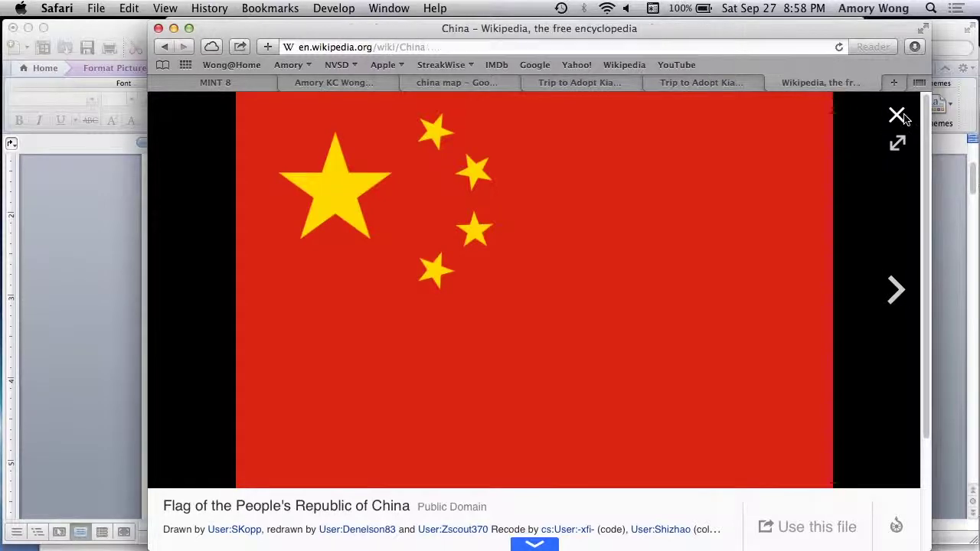
{"action": "left_click", "coordinate": [477, 83]}
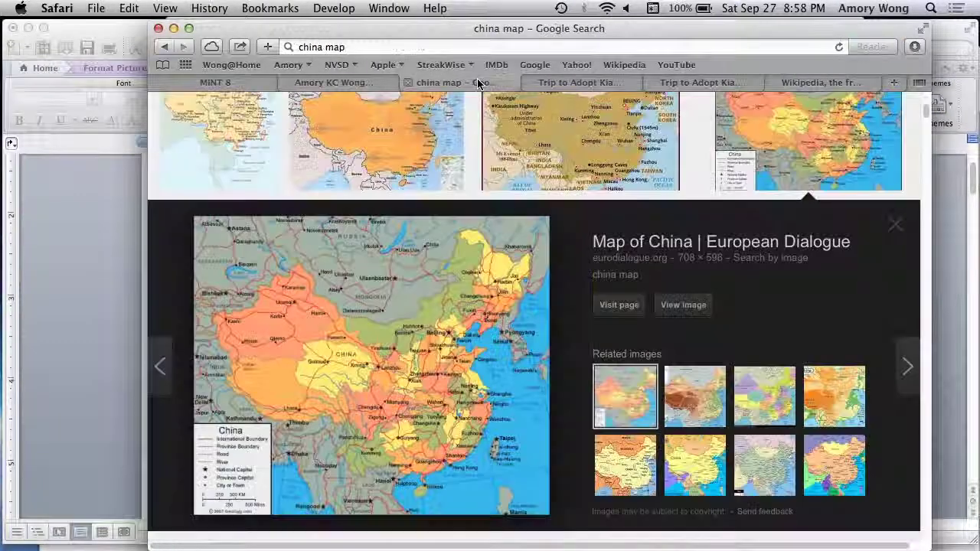
{"action": "right_click", "coordinate": [419, 364]}
{"action": "left_click", "coordinate": [455, 509]}
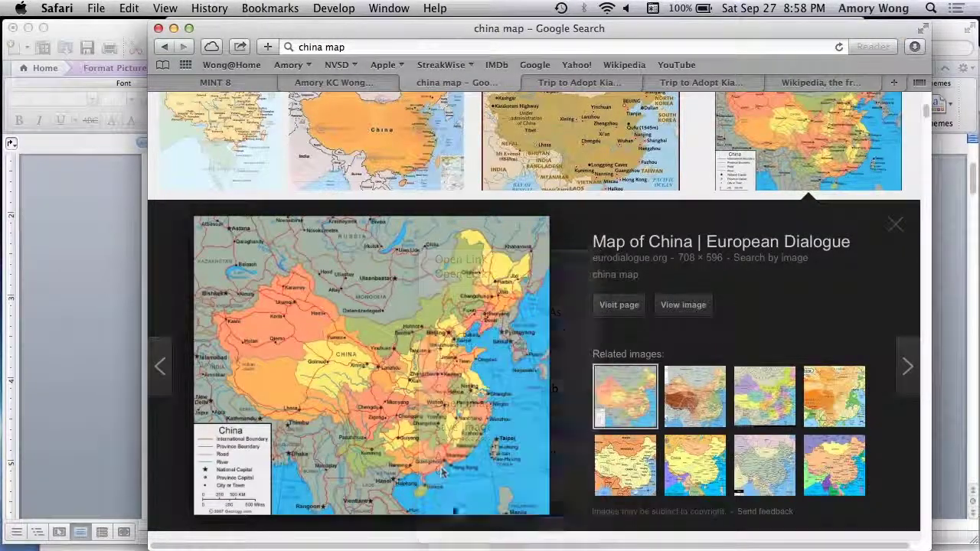
{"action": "left_click", "coordinate": [93, 163]}
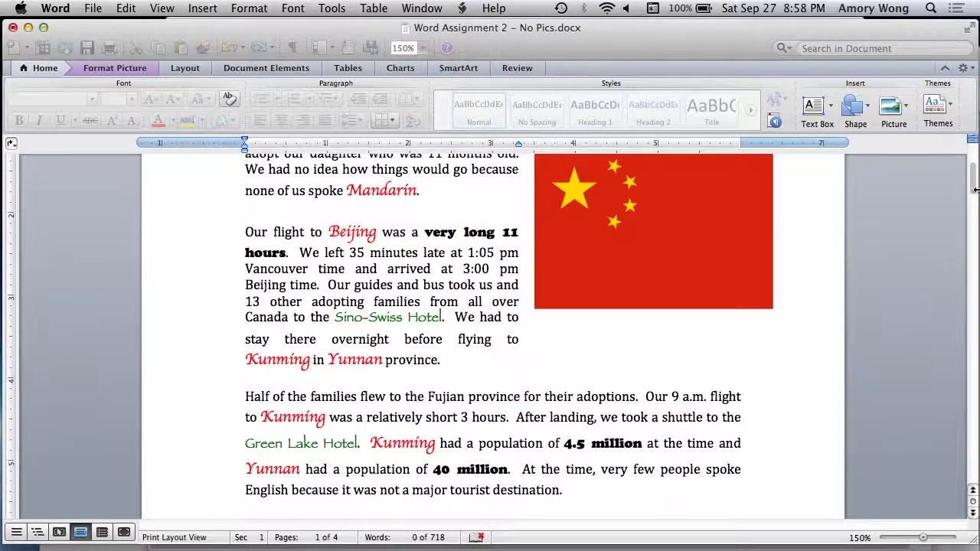
Paste the China map into the Kunming paragraph and shrink it well below 6 inches wide.
{"action": "scroll", "coordinate": [961, 235], "scroll_direction": "down", "scroll_amount": 4}
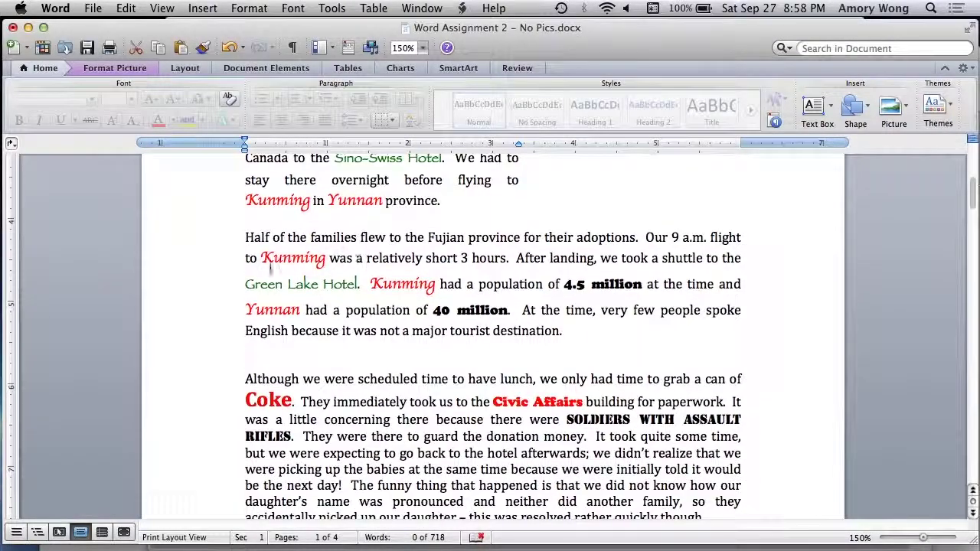
{"action": "right_click", "coordinate": [270, 266]}
{"action": "left_click", "coordinate": [295, 304]}
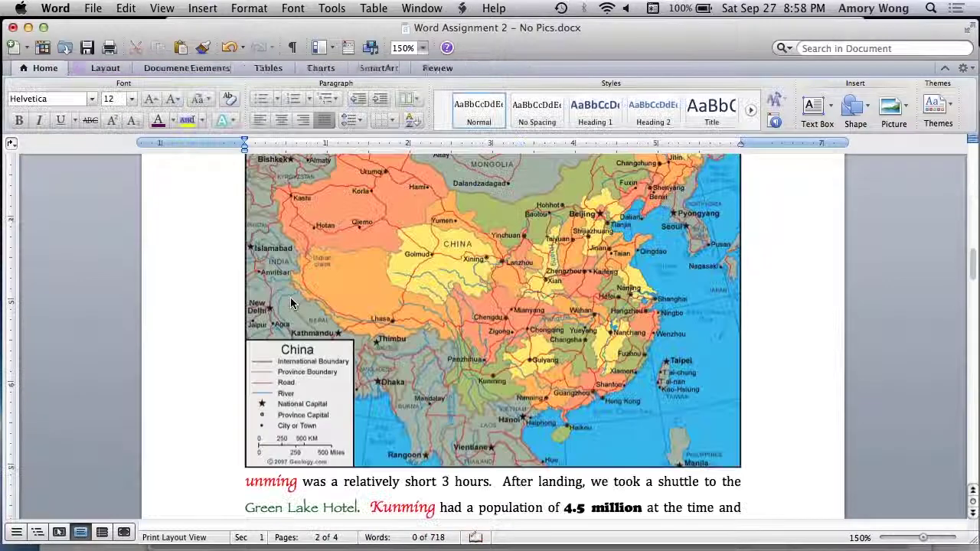
{"action": "left_click", "coordinate": [740, 466]}
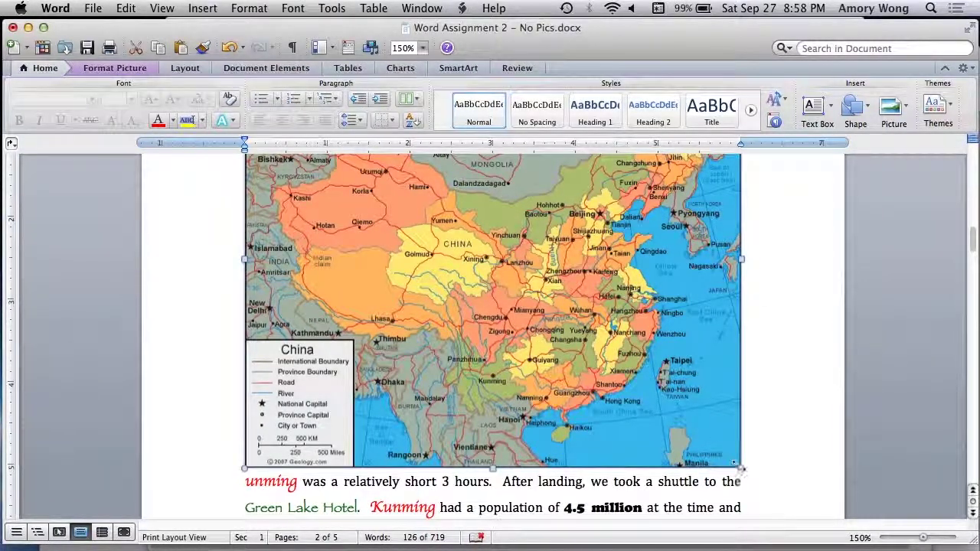
{"action": "left_click_drag", "start_coordinate": [740, 466], "coordinate": [545, 263]}
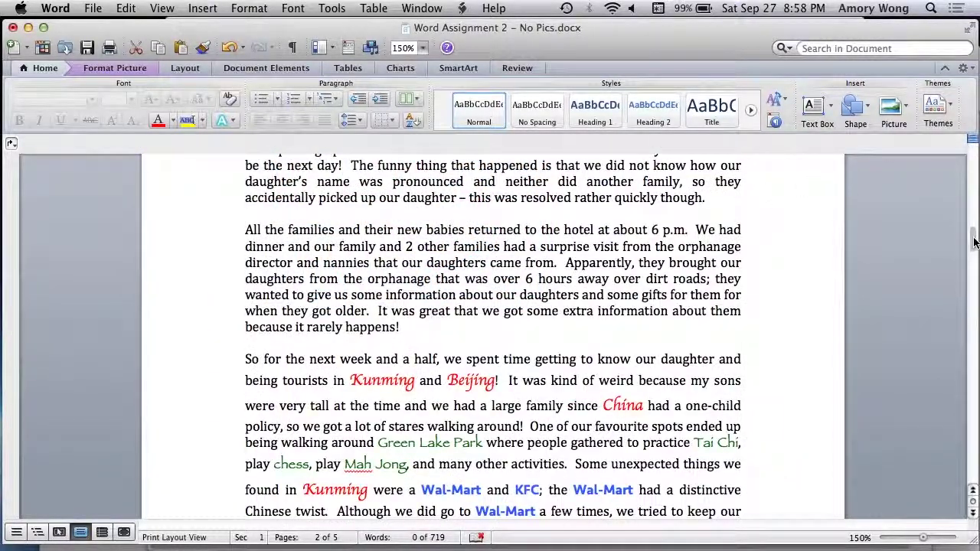
{"action": "left_click_drag", "start_coordinate": [974, 242], "coordinate": [974, 193]}
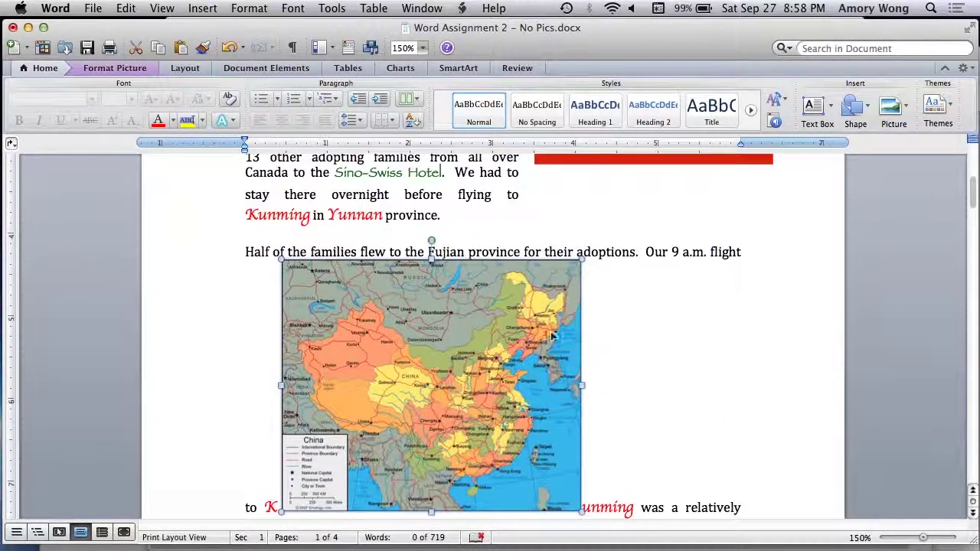
Set the China map's text wrapping to Tight.
{"action": "right_click", "coordinate": [525, 321]}
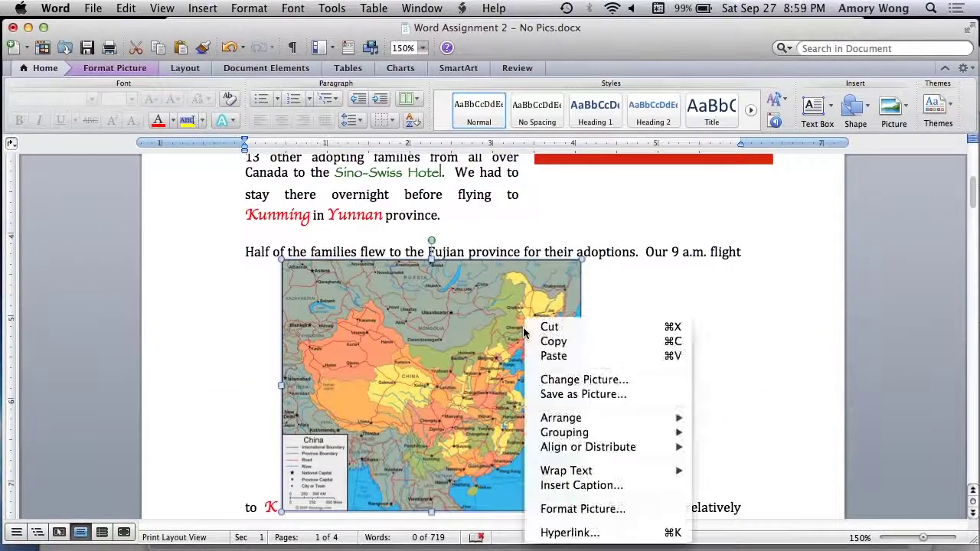
{"action": "left_click", "coordinate": [556, 509]}
{"action": "left_click", "coordinate": [310, 105]}
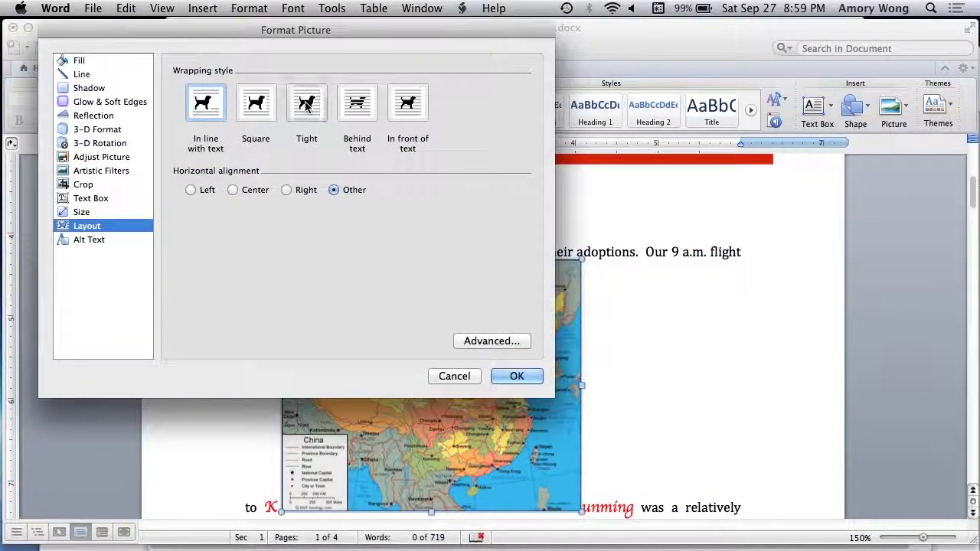
{"action": "left_click", "coordinate": [517, 376]}
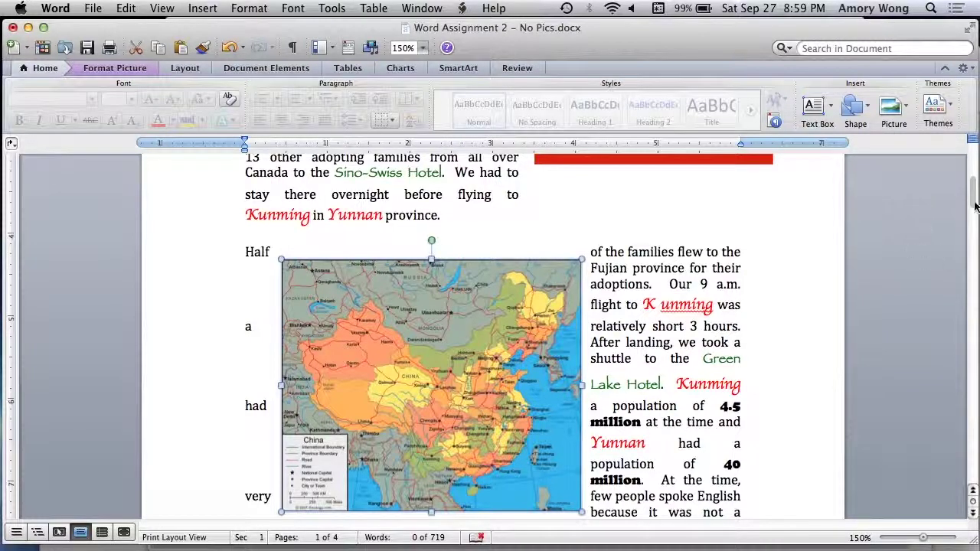
Shrink the map slightly, place it at the left margin beside the Fujian paragraph, then switch to Journal Links 2.
{"action": "left_click_drag", "start_coordinate": [510, 364], "coordinate": [549, 369]}
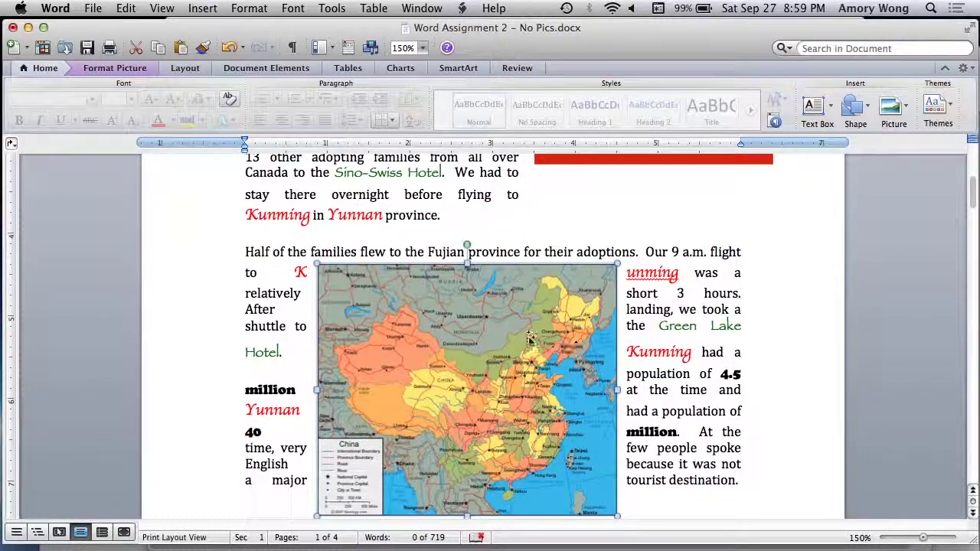
{"action": "left_click_drag", "start_coordinate": [476, 320], "coordinate": [398, 308]}
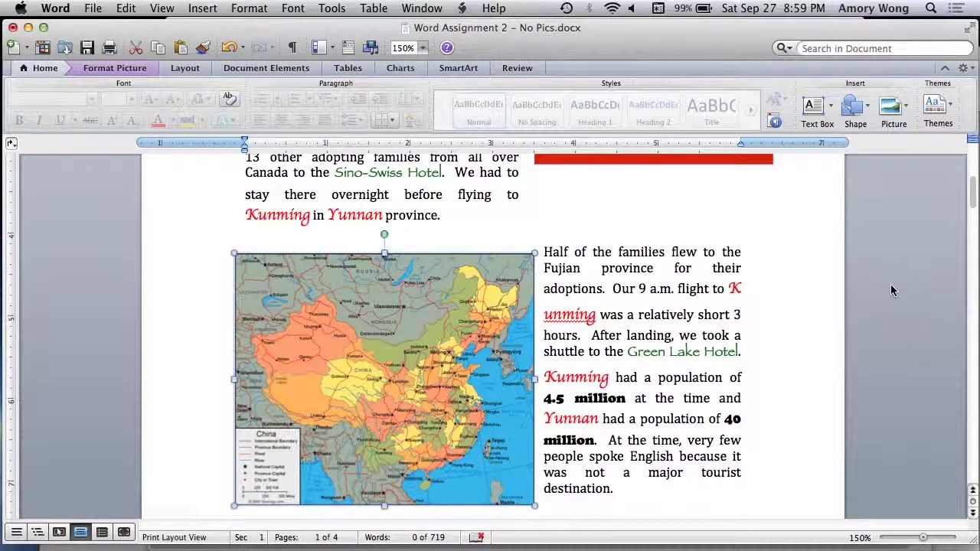
{"action": "left_click_drag", "start_coordinate": [462, 304], "coordinate": [700, 314]}
{"action": "left_click_drag", "start_coordinate": [706, 301], "coordinate": [669, 300]}
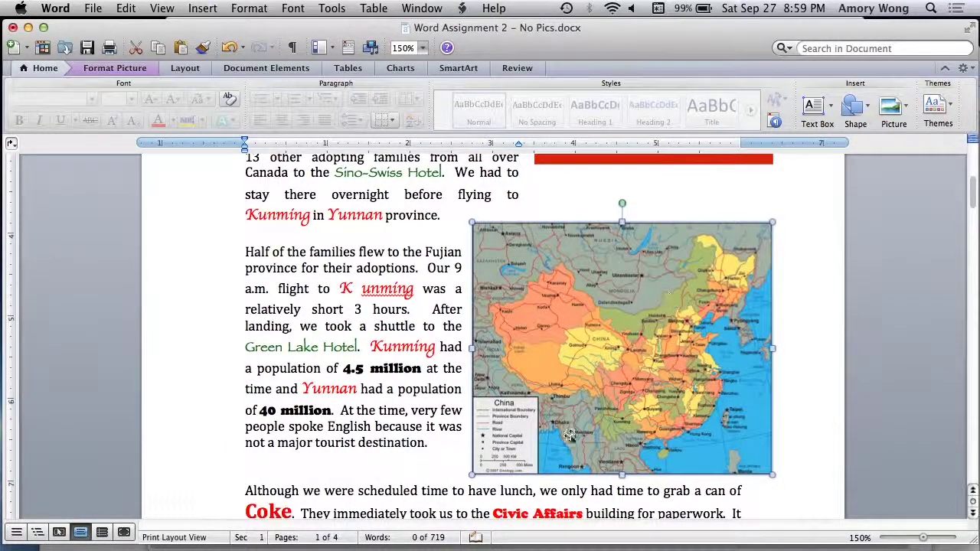
{"action": "left_click_drag", "start_coordinate": [771, 474], "coordinate": [752, 455]}
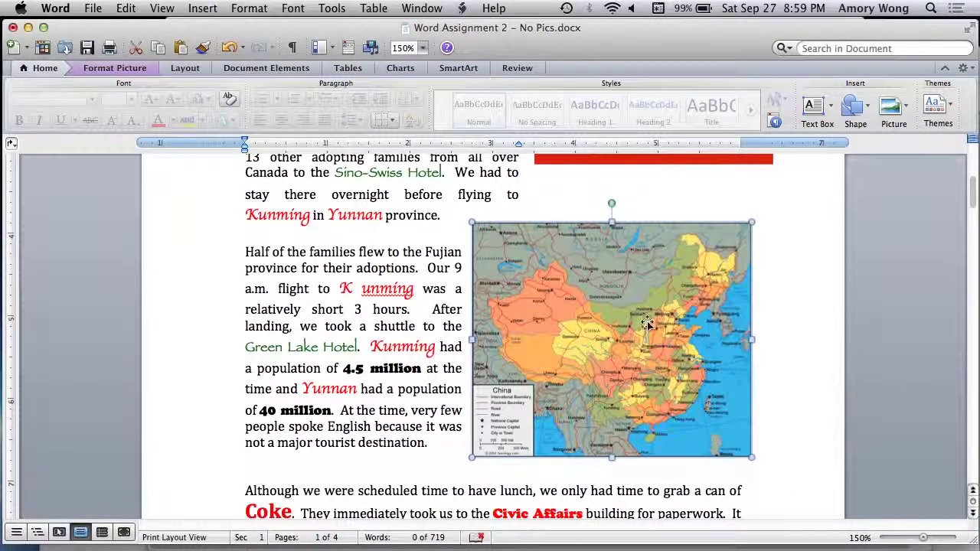
{"action": "left_click_drag", "start_coordinate": [647, 325], "coordinate": [429, 331]}
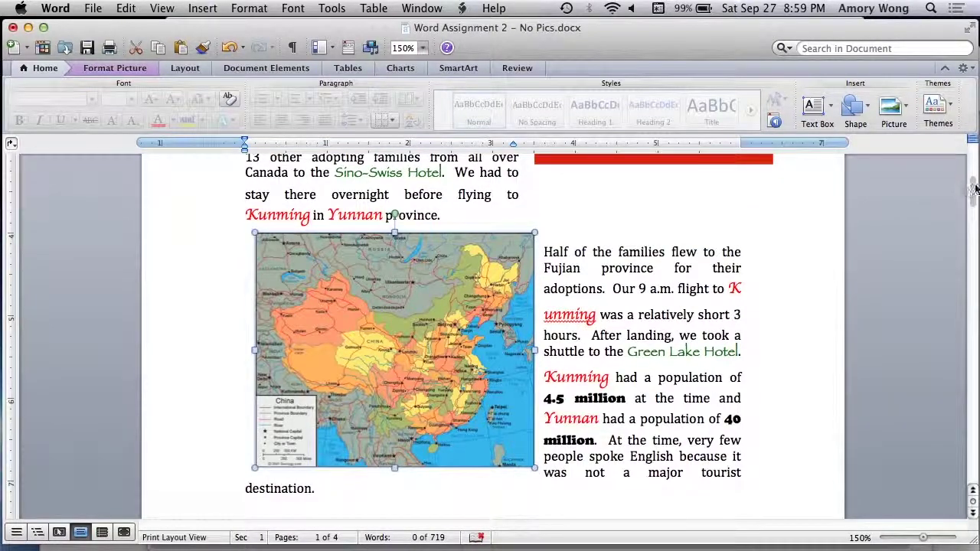
{"action": "left_click_drag", "start_coordinate": [426, 329], "coordinate": [406, 326]}
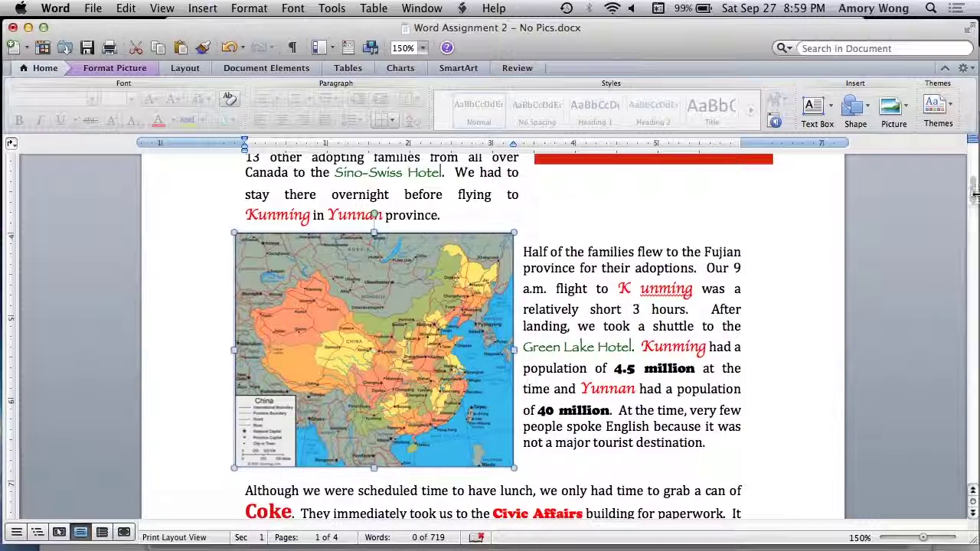
{"action": "mouse_move", "coordinate": [974, 196]}
{"action": "left_mouse_down"}
{"action": "mouse_move", "coordinate": [974, 173]}
{"action": "mouse_move", "coordinate": [974, 197]}
{"action": "left_mouse_up"}
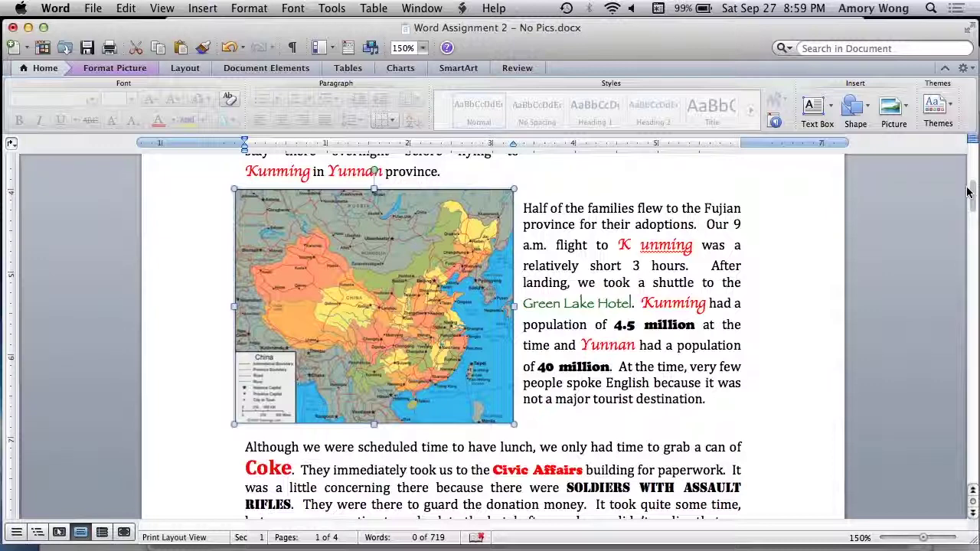
{"action": "key", "text": "super+Tab"}
{"action": "key", "text": "super+Tab"}
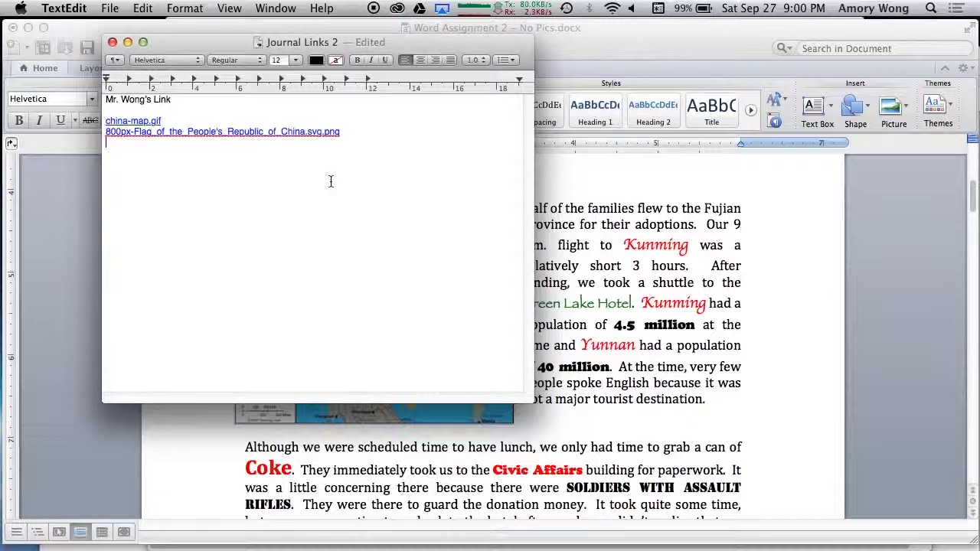
{"action": "key", "text": "super+Tab"}
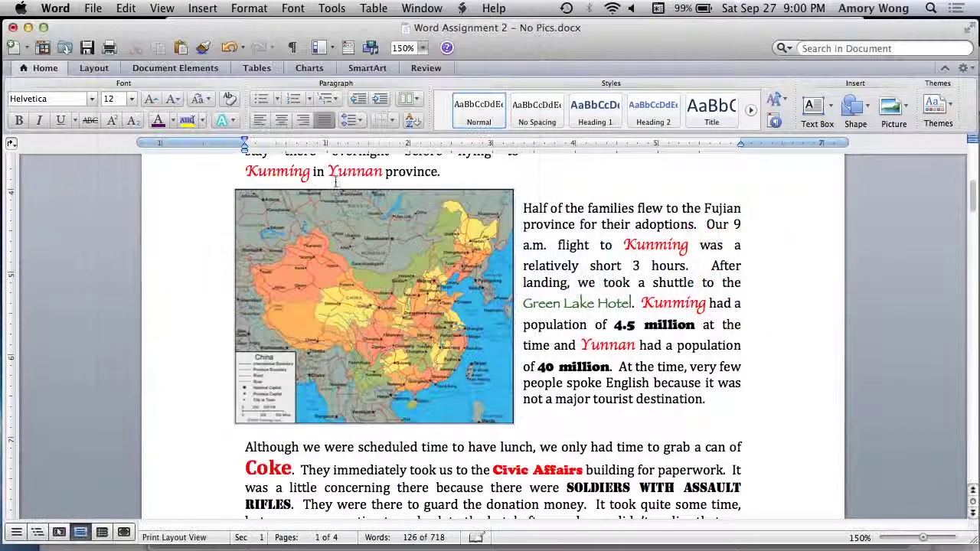
Compress all pictures in the essay to Best for sending in e-mail (96 ppi).
{"action": "left_click_drag", "start_coordinate": [974, 201], "coordinate": [974, 162]}
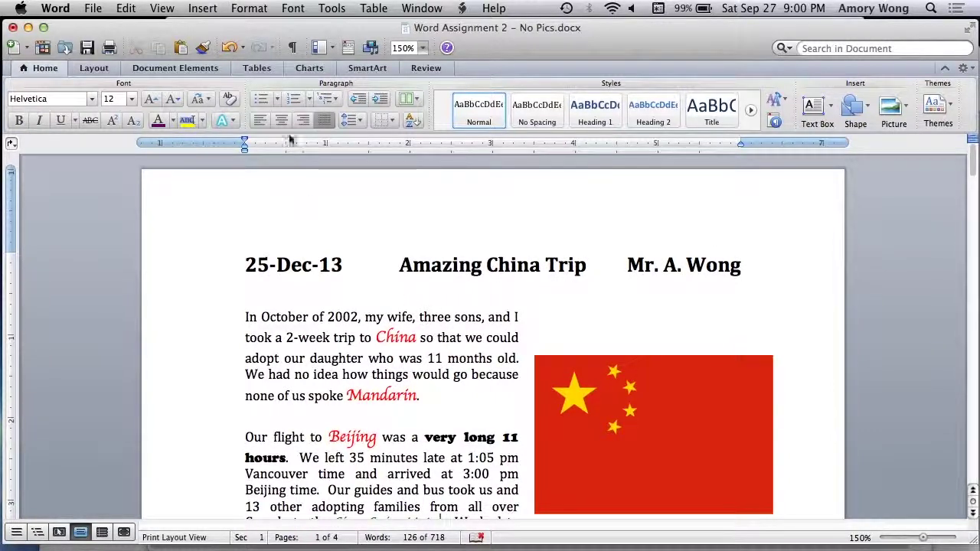
{"action": "left_click", "coordinate": [94, 6]}
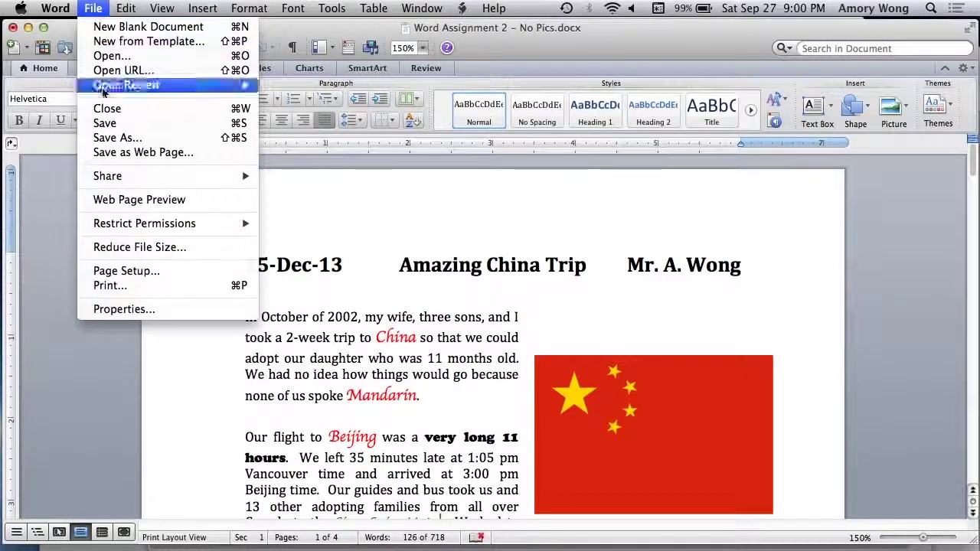
{"action": "left_click", "coordinate": [135, 248]}
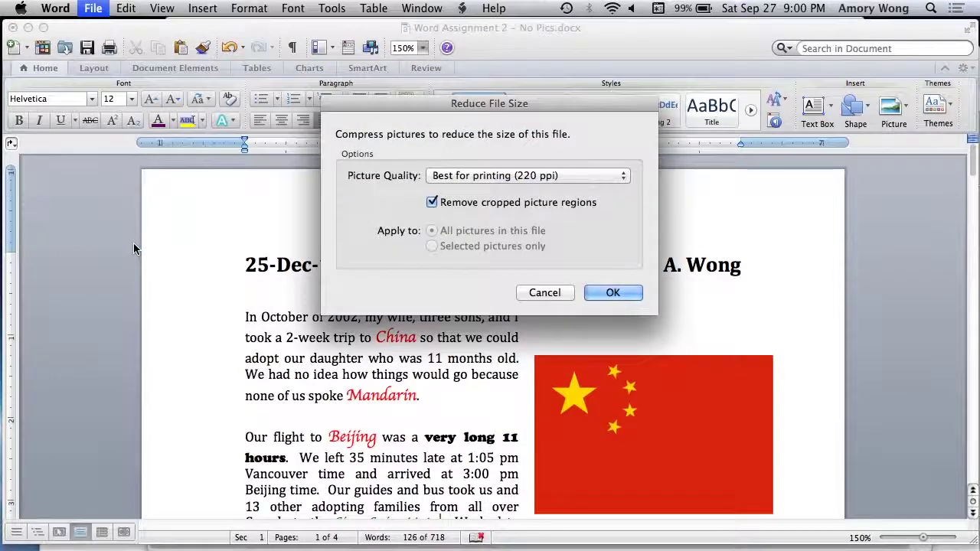
{"action": "left_click", "coordinate": [627, 178]}
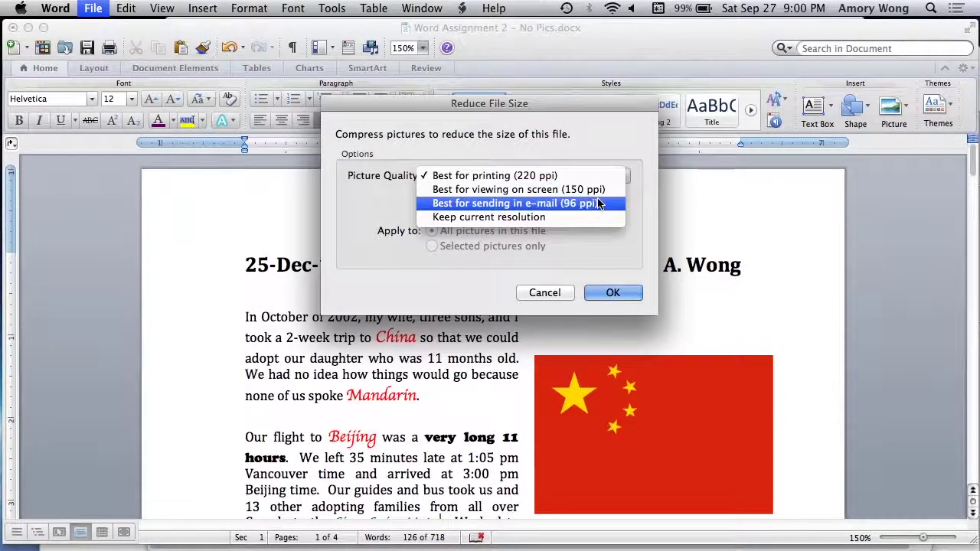
{"action": "left_click", "coordinate": [557, 204]}
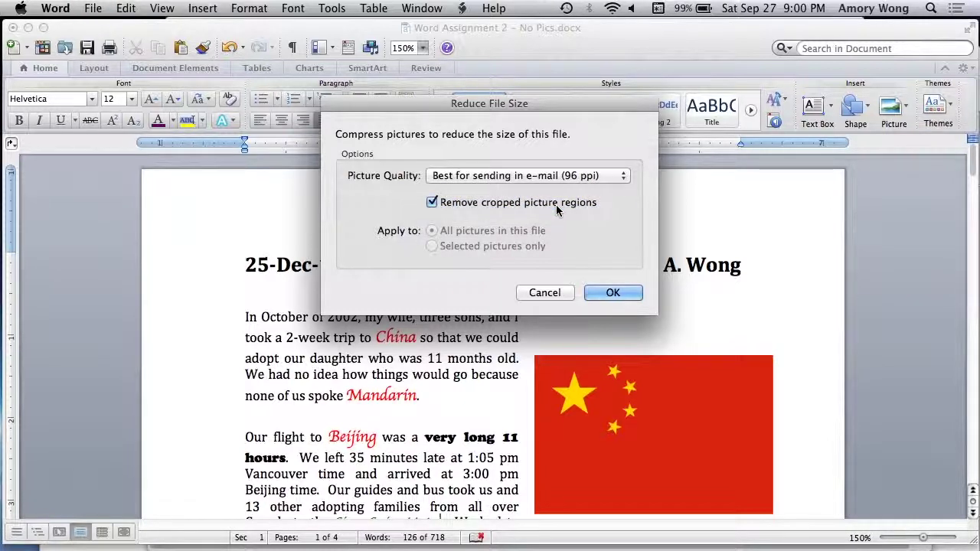
{"action": "left_click", "coordinate": [617, 293]}
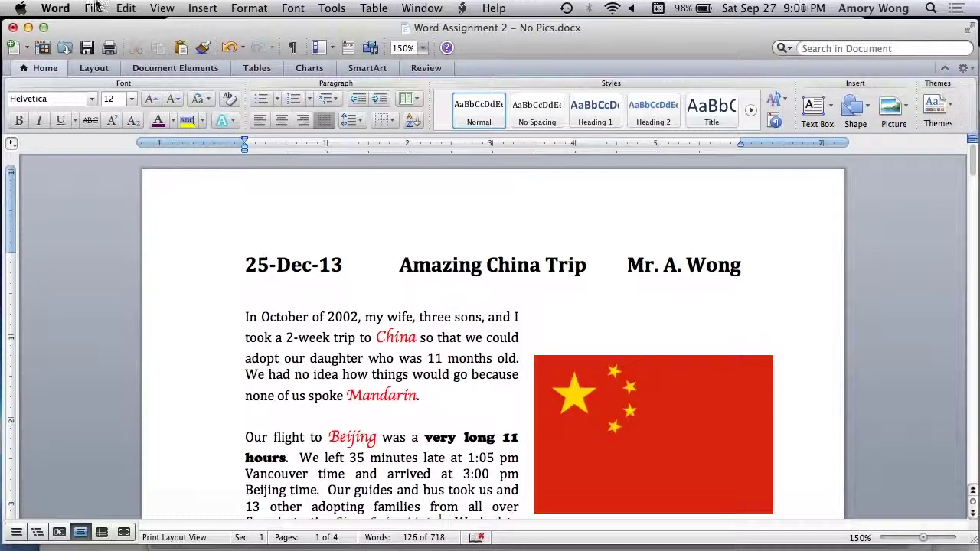
Open 'MINT 8 Word Assignment 2 Rubric.docx' from the recent files list.
{"action": "left_click", "coordinate": [93, 8]}
{"action": "left_click_drag", "start_coordinate": [974, 165], "coordinate": [975, 199]}
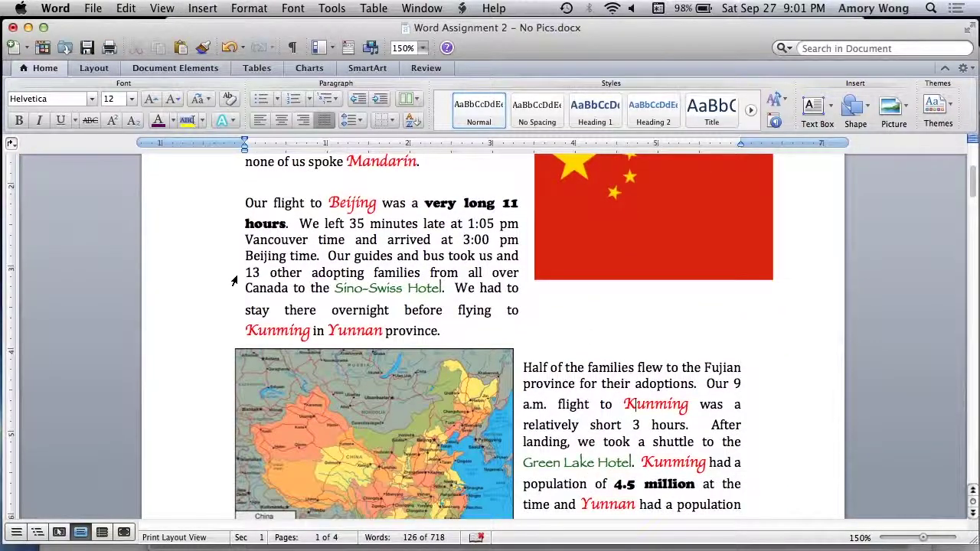
{"action": "left_click", "coordinate": [63, 8]}
{"action": "mouse_move", "coordinate": [92, 8]}
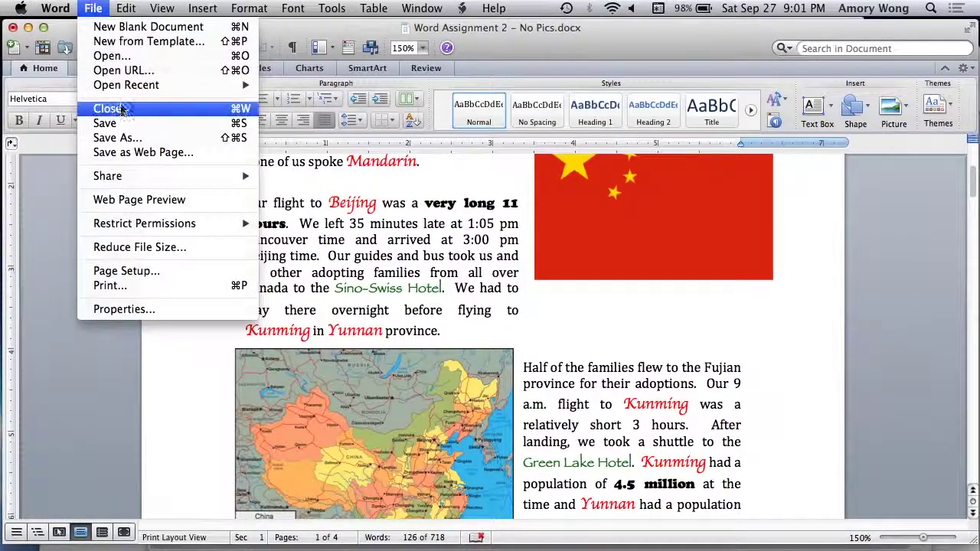
{"action": "mouse_move", "coordinate": [146, 85]}
{"action": "left_click", "coordinate": [356, 100]}
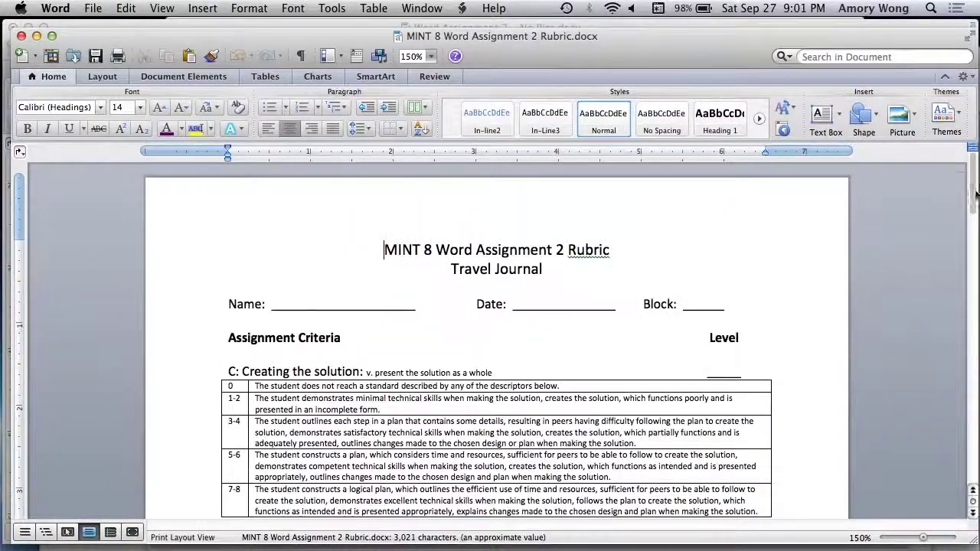
Scroll the rubric down to the page 2 Images criteria, including Reduced File Size.
{"action": "left_click_drag", "start_coordinate": [975, 194], "coordinate": [970, 297]}
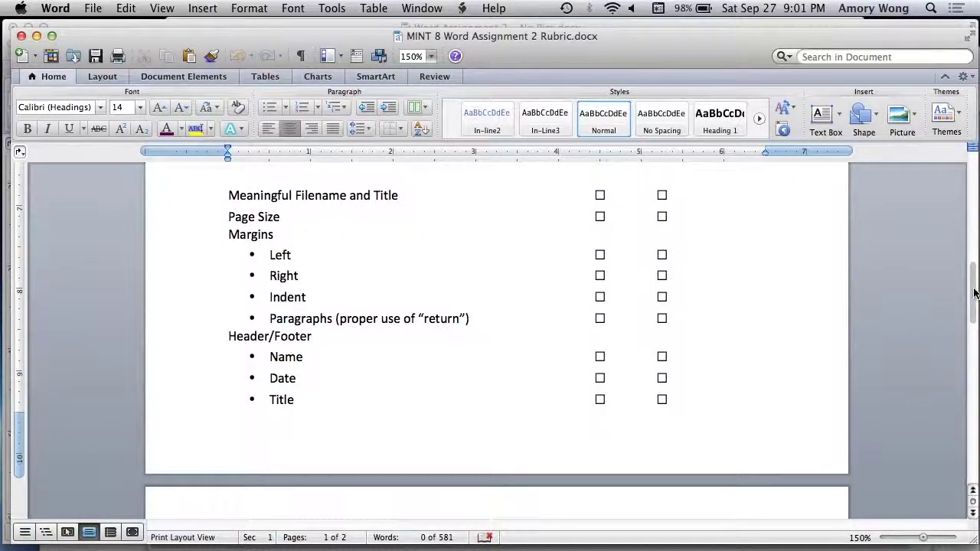
{"action": "left_click_drag", "start_coordinate": [971, 294], "coordinate": [973, 358]}
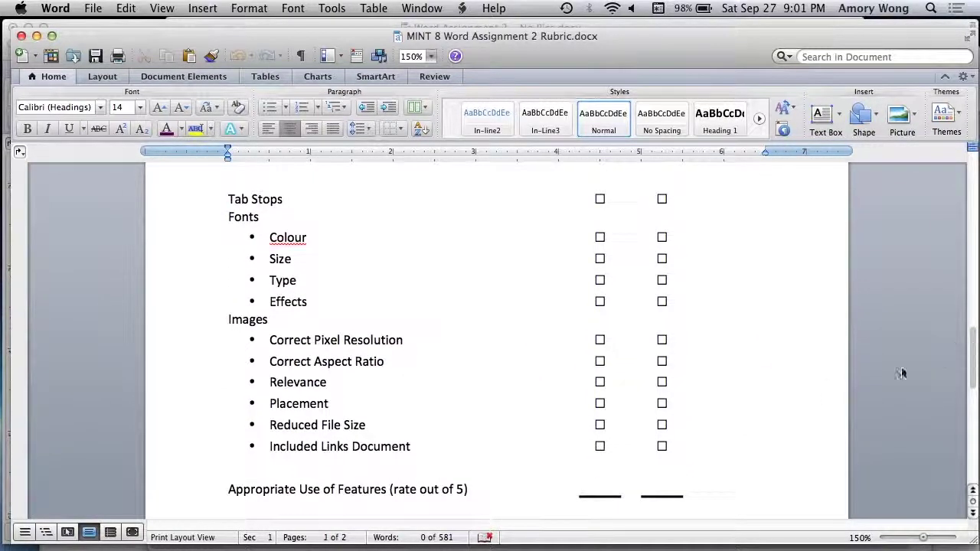